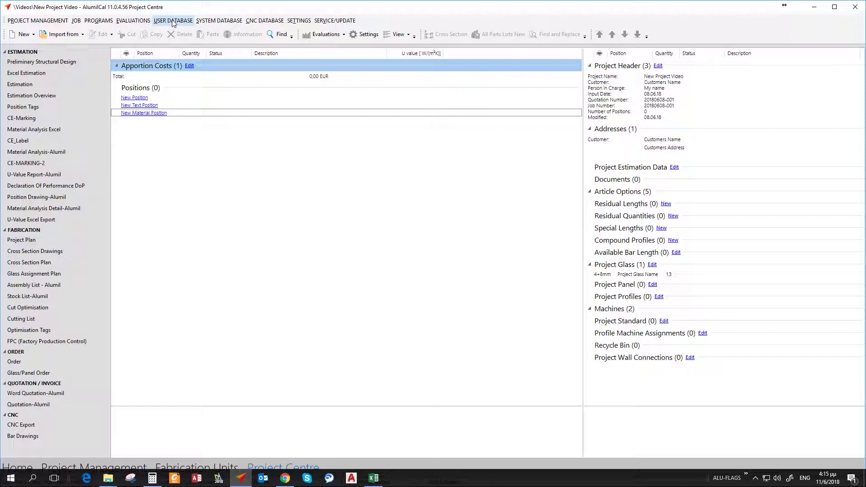
Browse the USER DATABASE menu and its Global Preferences submenu
click(173, 21)
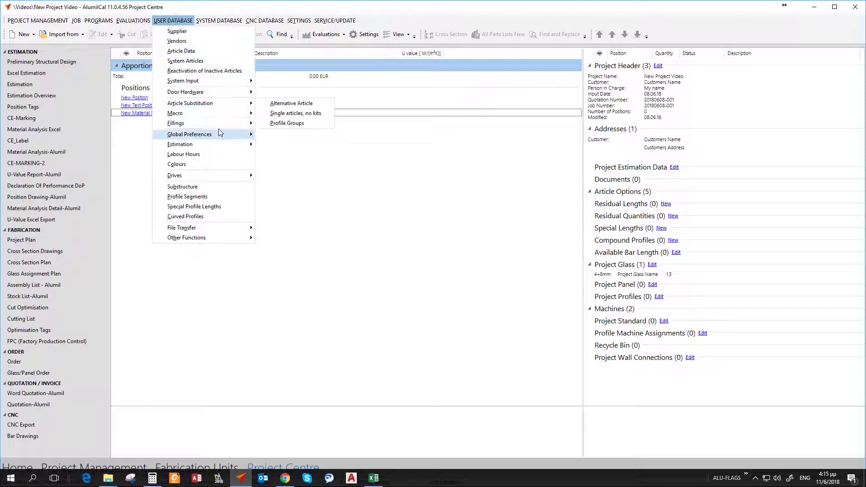
mouse_move(222, 135)
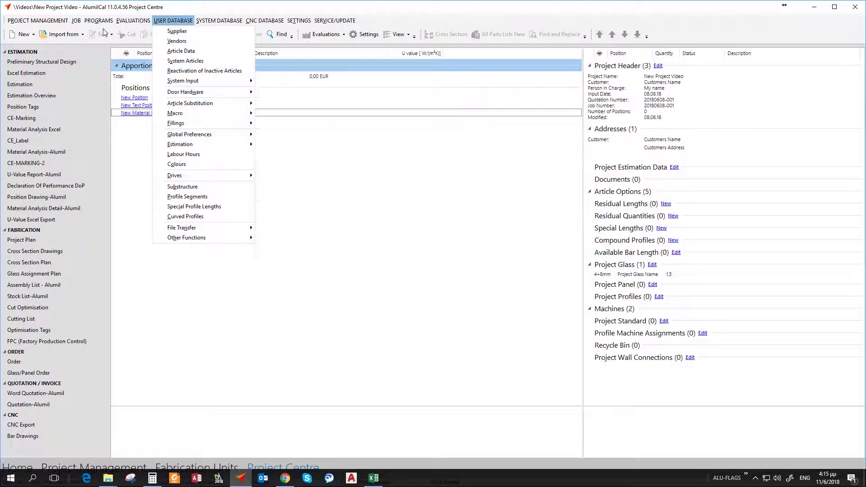
mouse_move(76, 26)
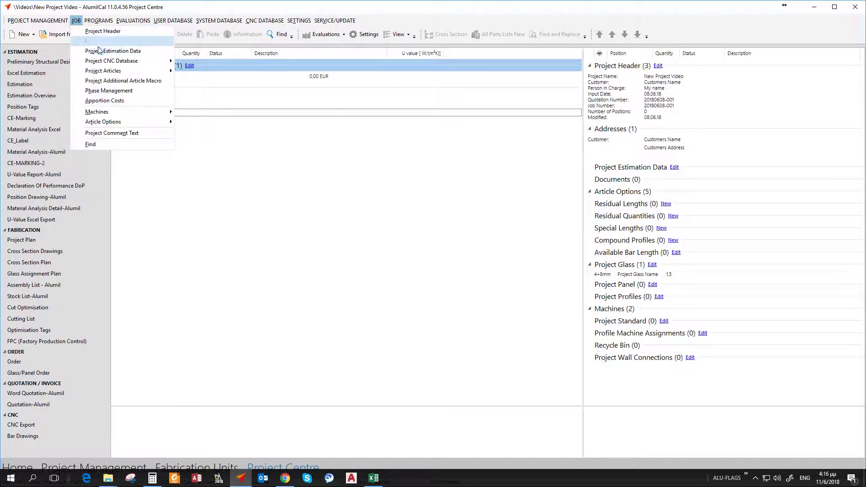
mouse_move(135, 41)
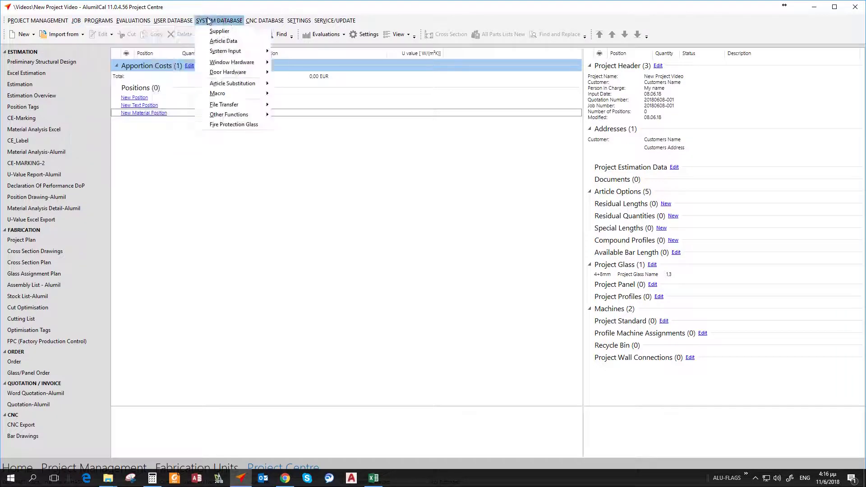
click(173, 21)
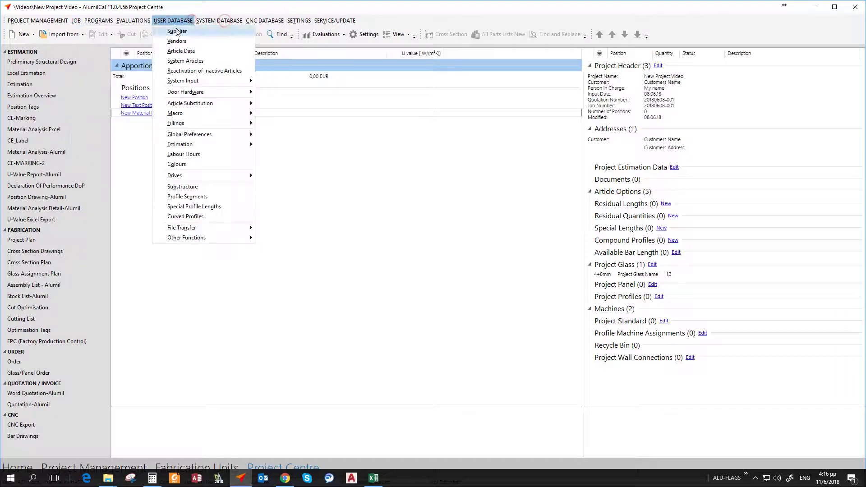
Open System Preferences without copying, filter by 's77' and open Alumil S77 & SD77
click(266, 134)
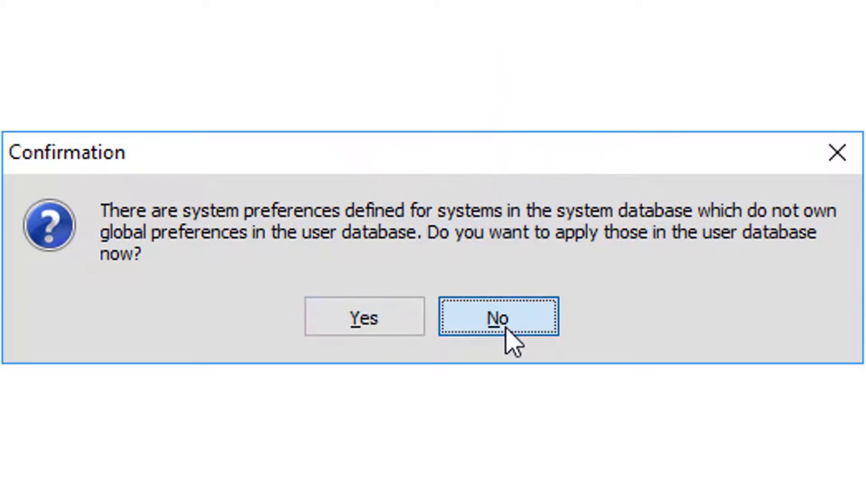
click(502, 324)
click(253, 37)
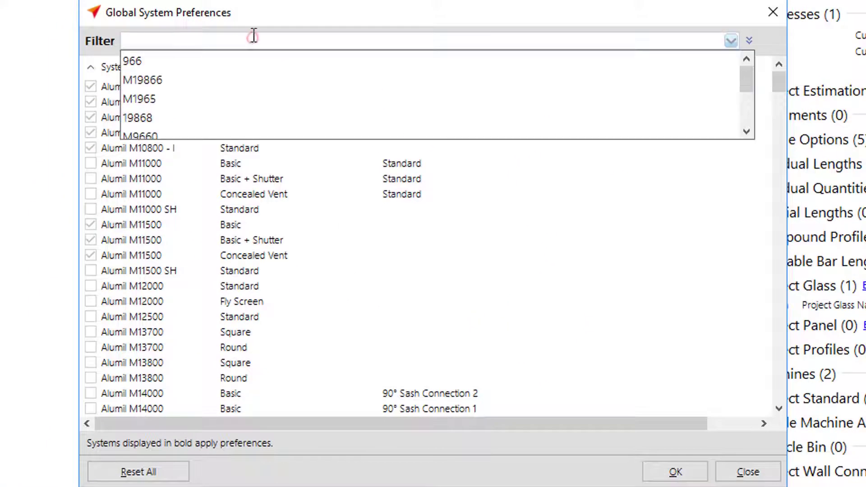
text(s77)
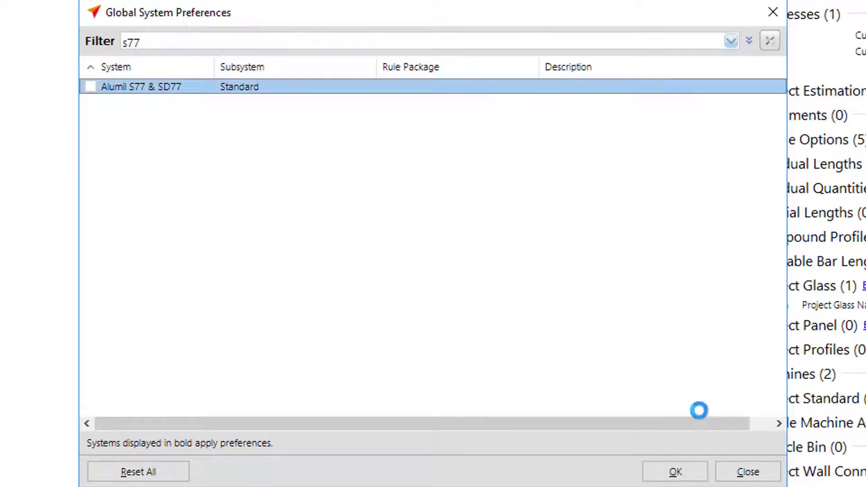
click(692, 463)
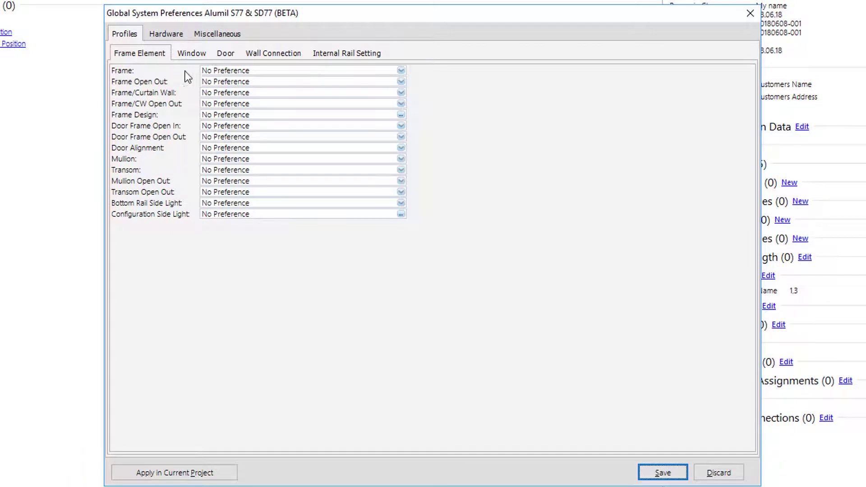
Set the Frame and Frame Open Out profiles to S77510
click(226, 71)
text(S77)
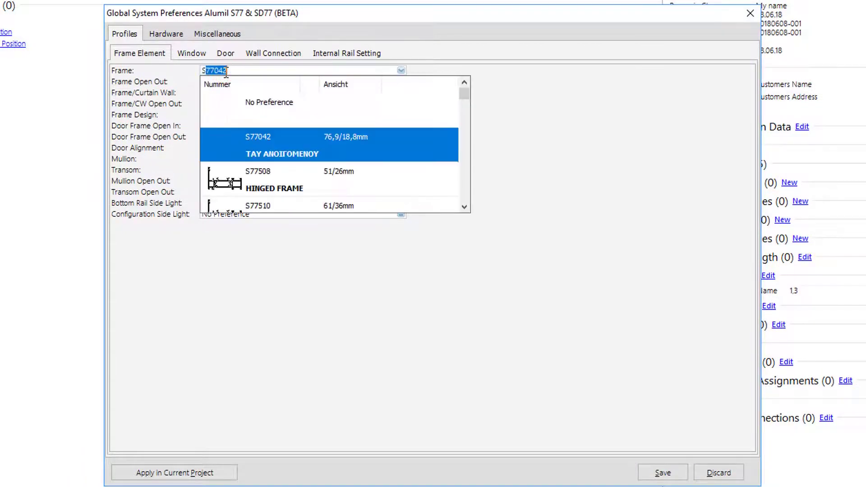
text(510)
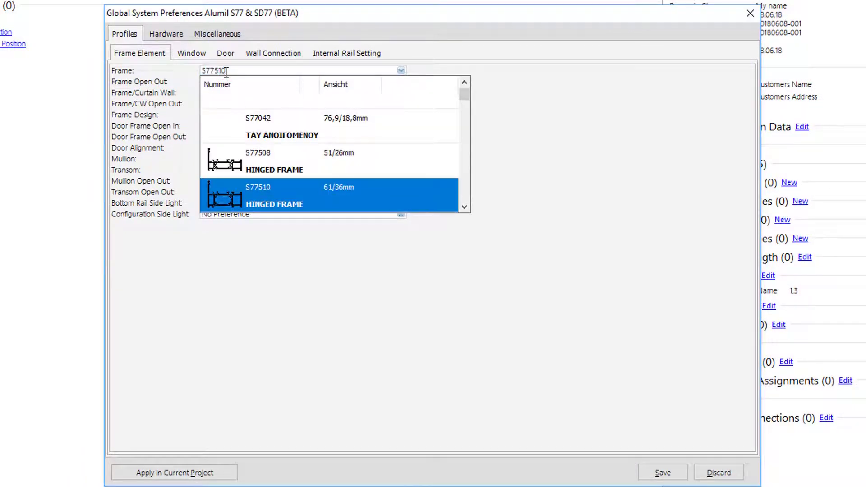
key(Tab)
text(S77510)
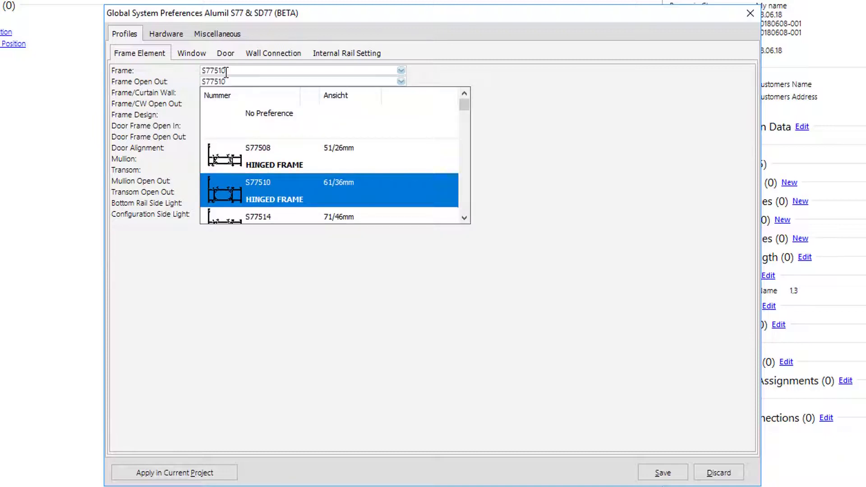
key(Tab)
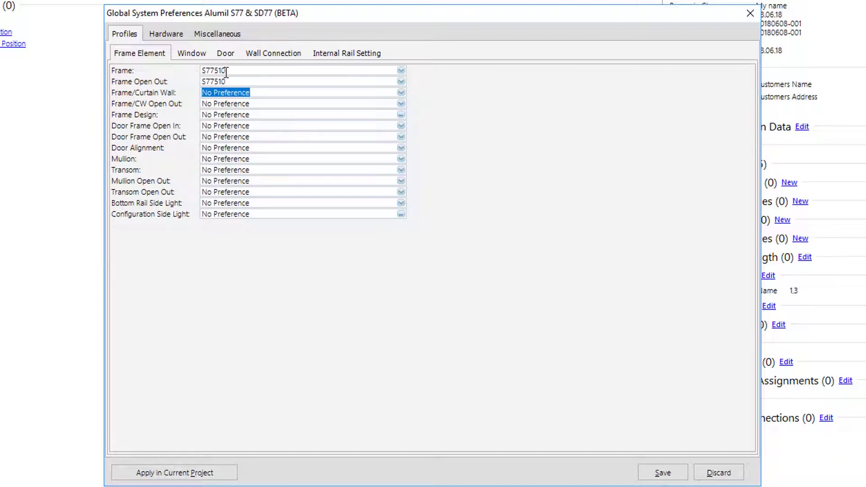
key(Tab)
key(Tab)
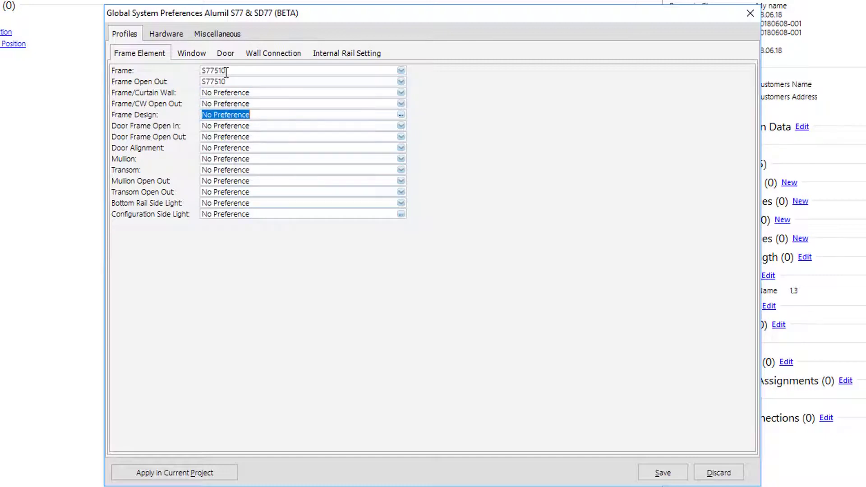
key(Tab)
key(Tab)
key(Tab)
key(Tab)
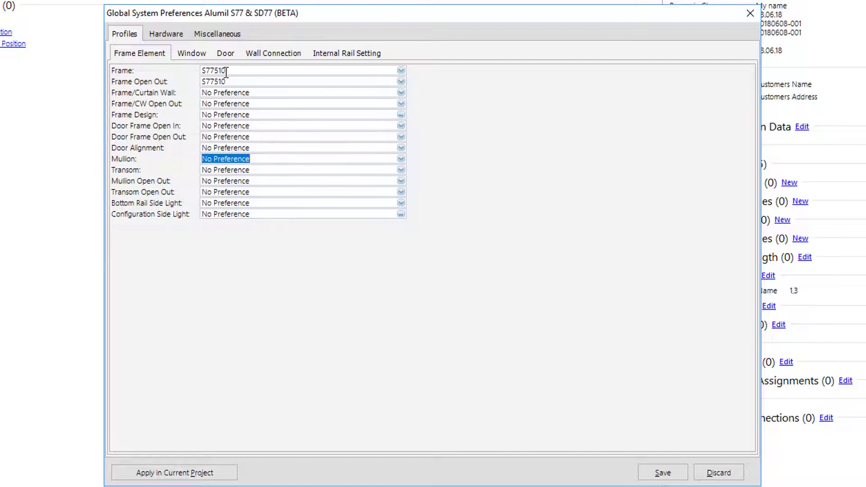
Set the Mullion and Transom profiles to S77564
key(alt+Down)
key(Down)
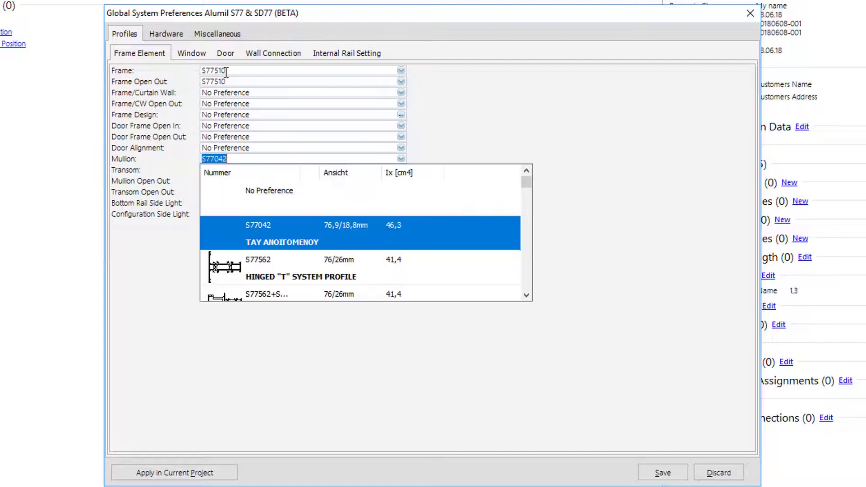
key(Down)
key(Down)
key(Down)
key(Down)
key(Up)
key(Up)
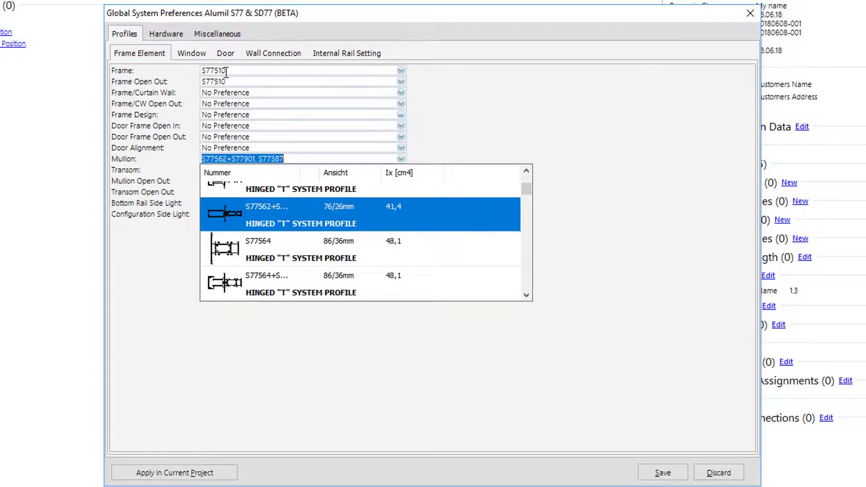
key(Down)
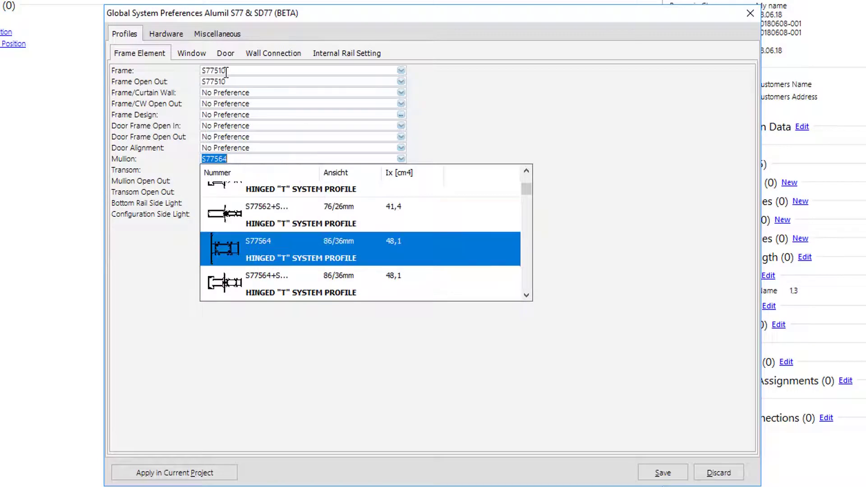
key(Tab)
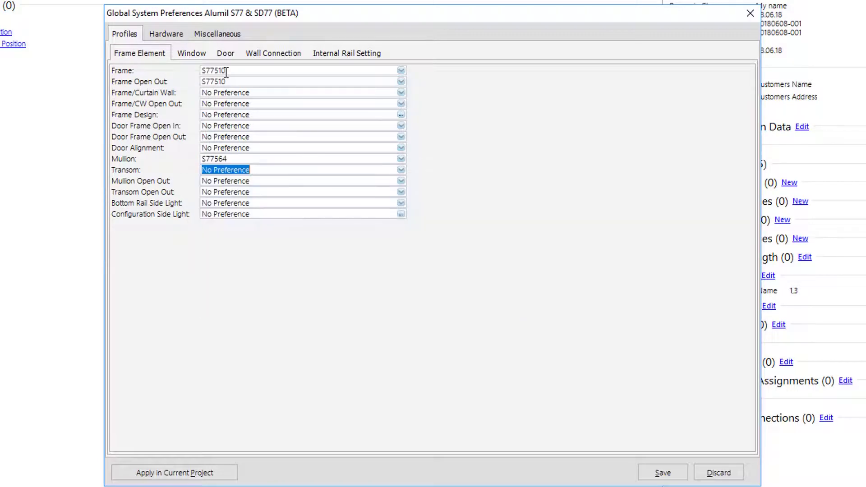
key(alt+Down)
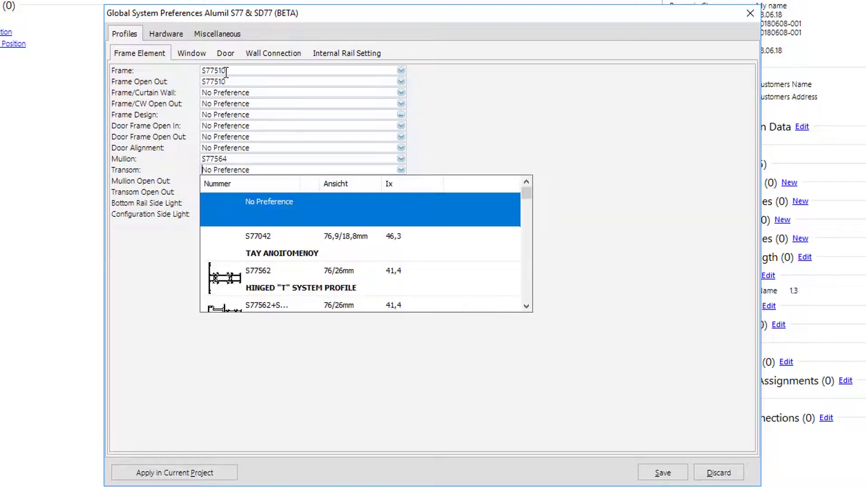
key(Down)
text(S77564)
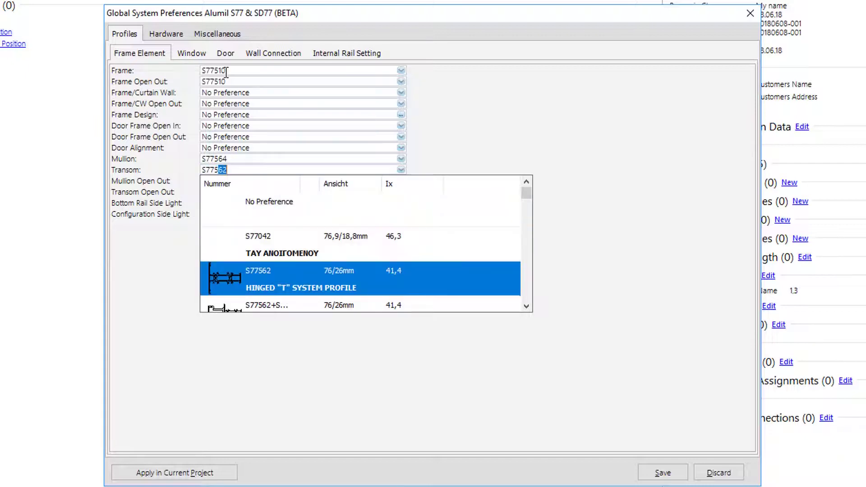
key(Tab)
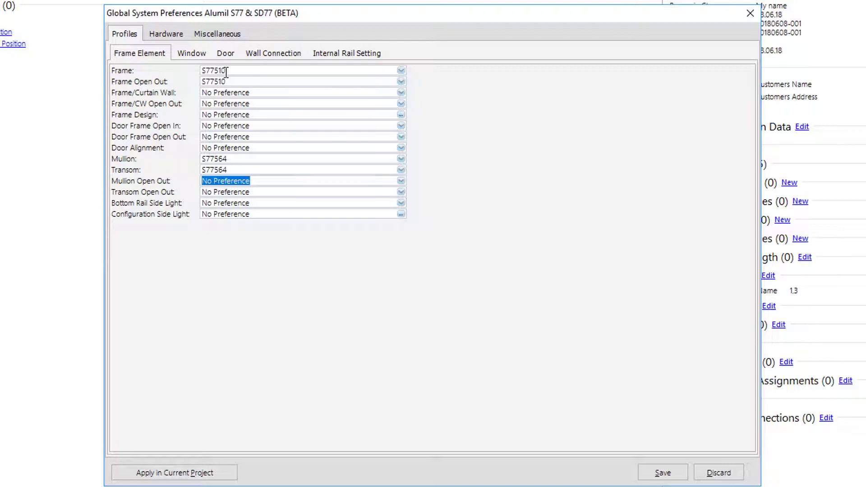
Set Configuration Side Light to Frame on FFL and confirm the frame element preferences
key(Tab)
key(Tab)
key(alt+Down)
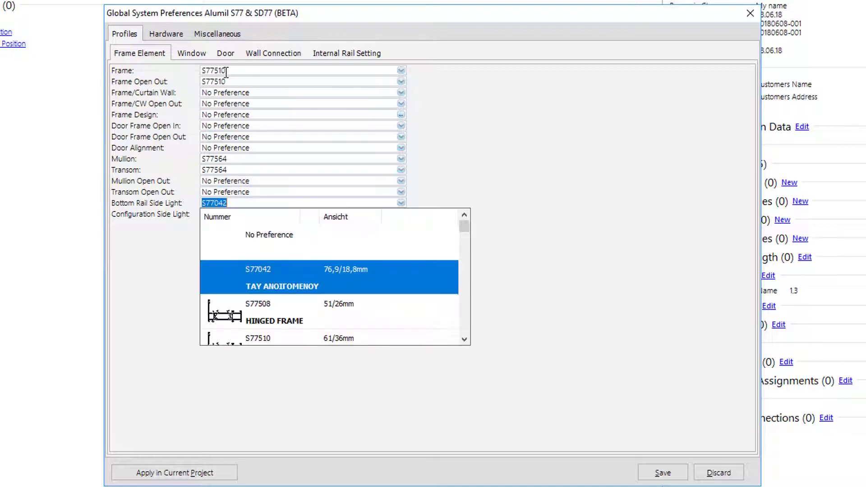
key(Up)
key(Tab)
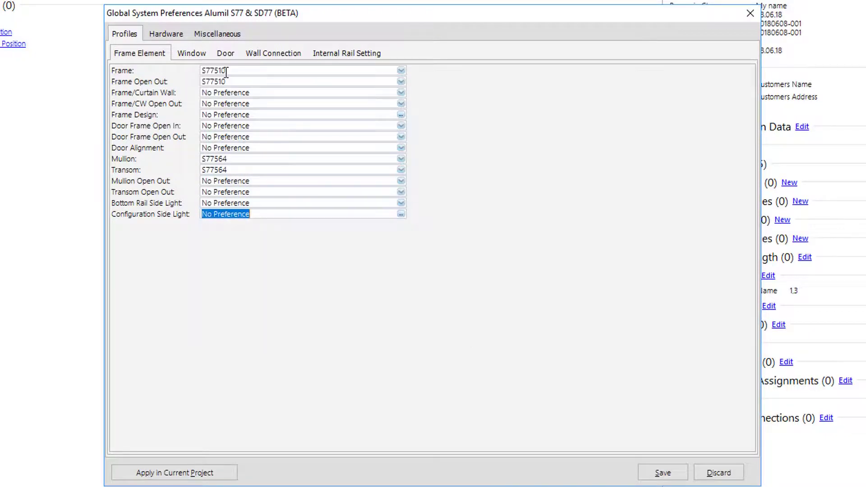
key(alt+Down)
key(Down)
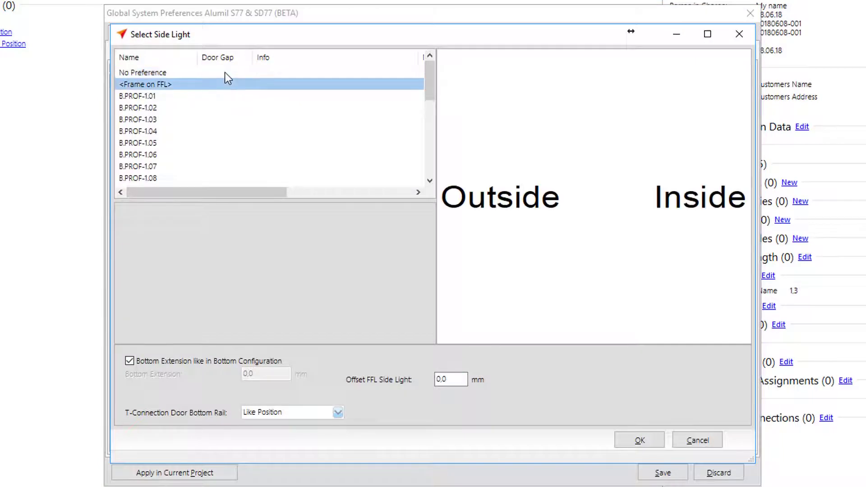
key(Tab)
key(Tab)
key(Tab)
key(Tab)
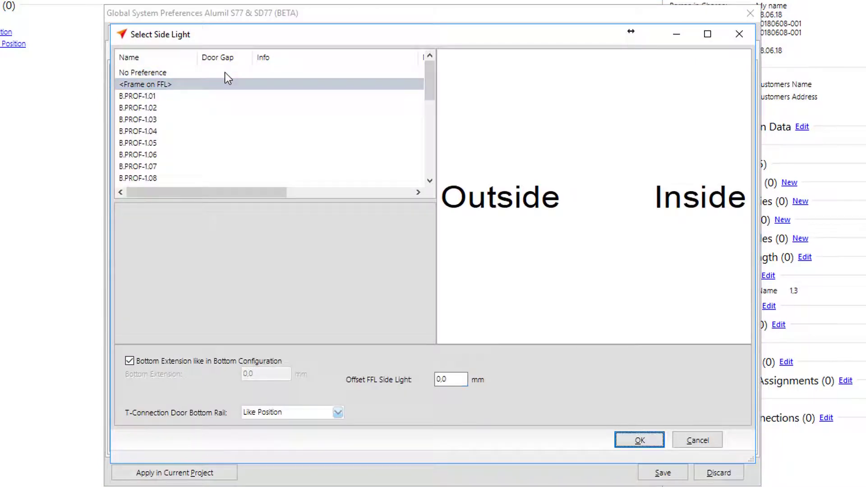
key(Return)
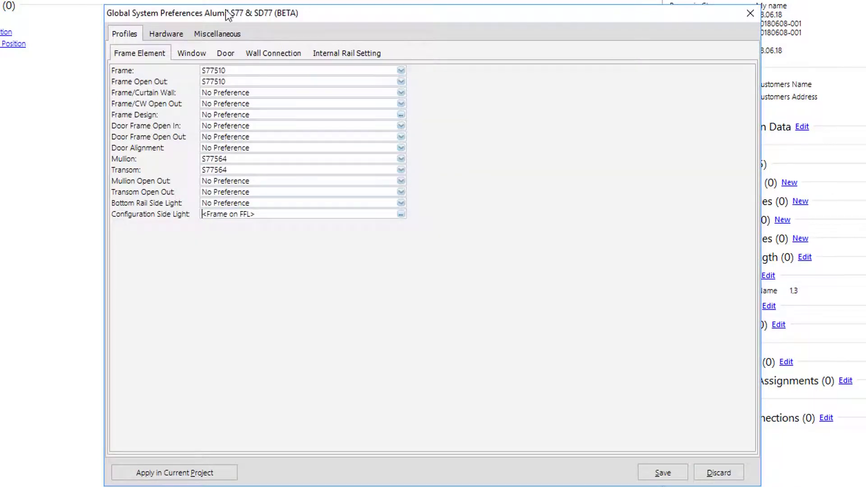
Set inward window leaves to Stepped Face with sash profile S77936
click(188, 46)
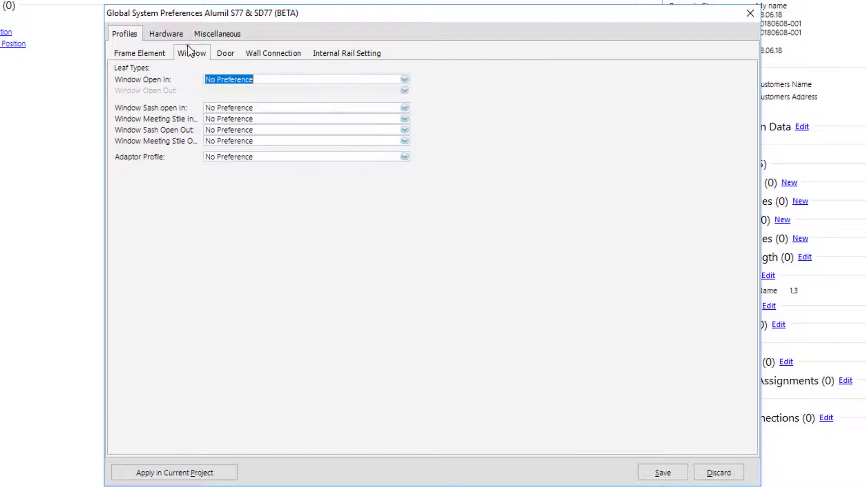
click(237, 76)
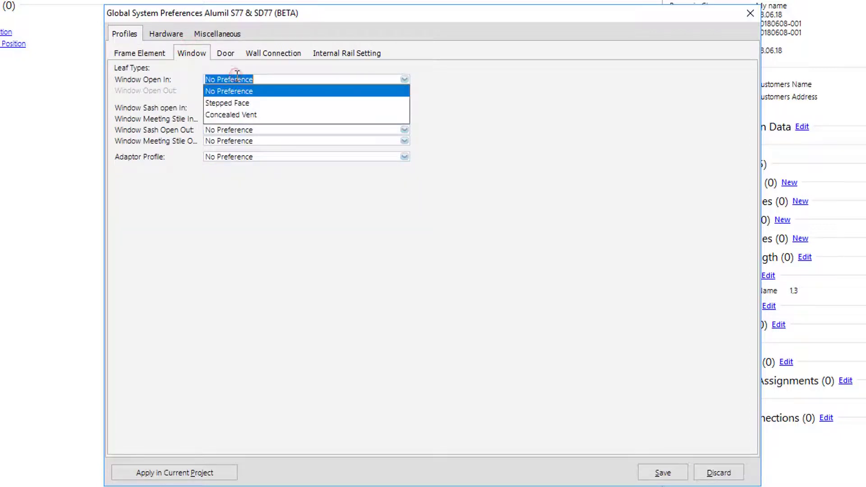
click(242, 105)
click(241, 107)
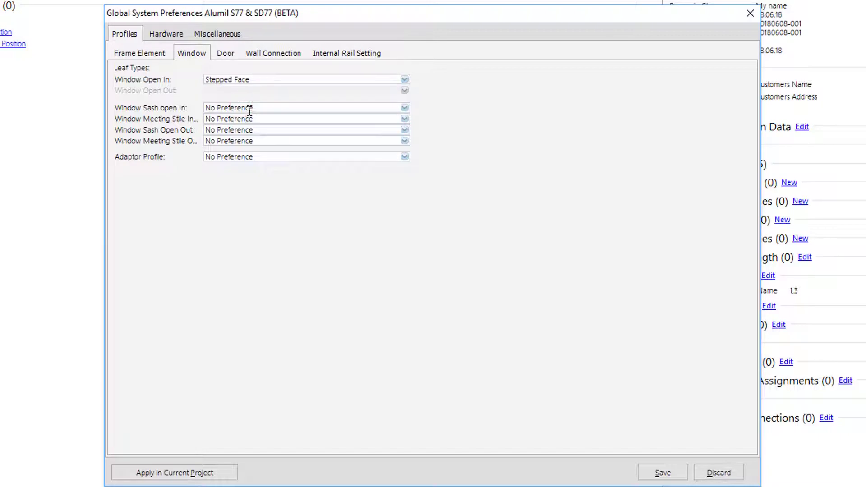
click(261, 108)
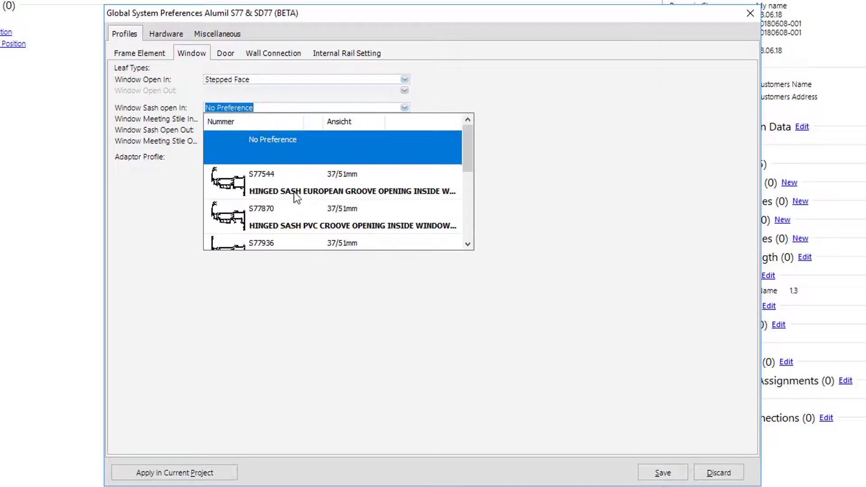
scroll(291, 213, down, 1)
scroll(289, 216, down, 1)
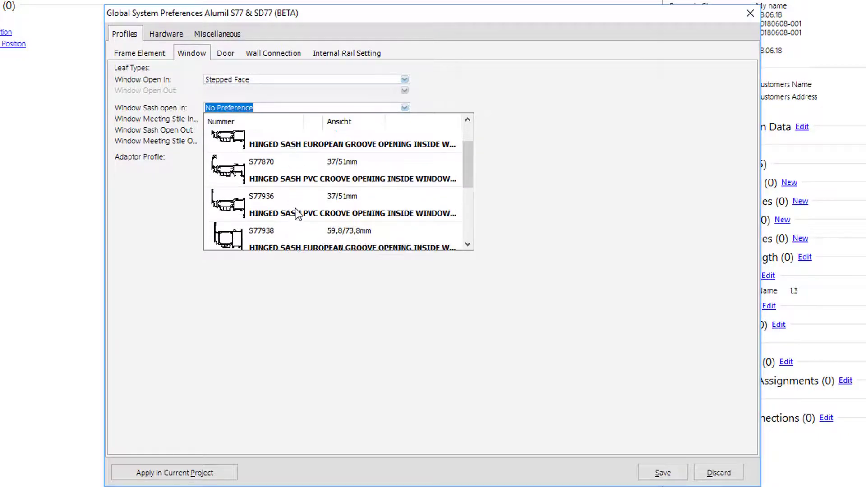
click(291, 201)
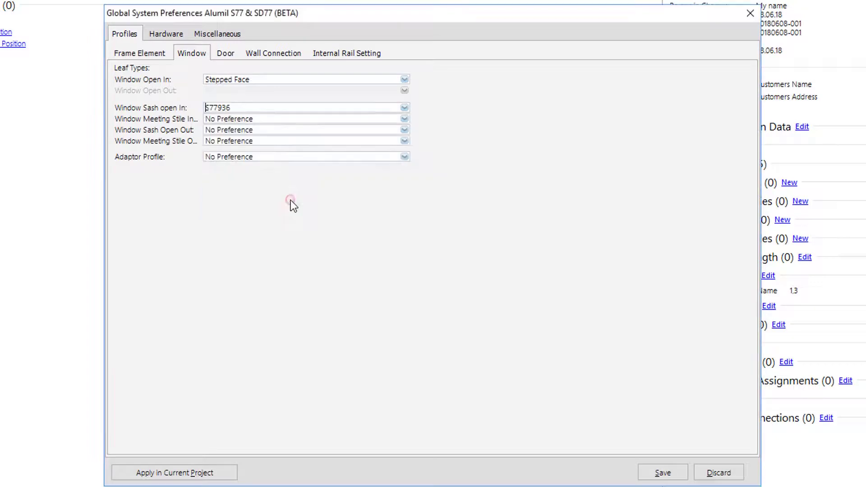
Use S77658 meeting stiles in and out, and S77630 as the outward sash
click(253, 119)
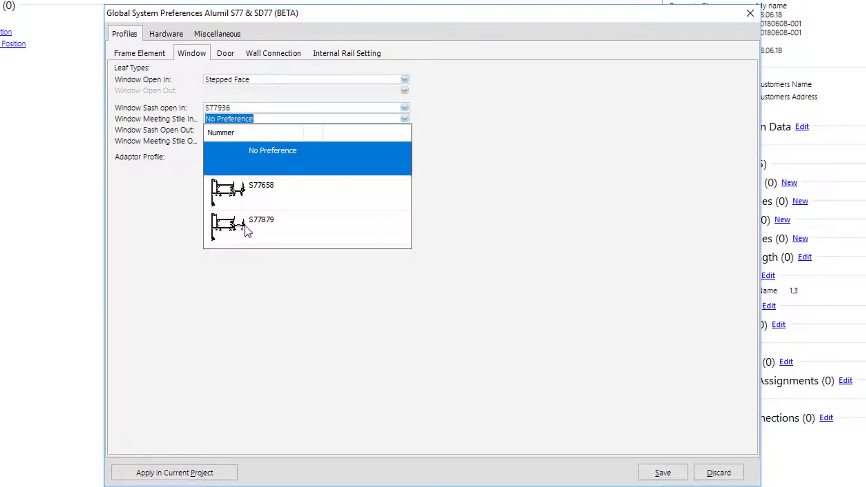
click(259, 199)
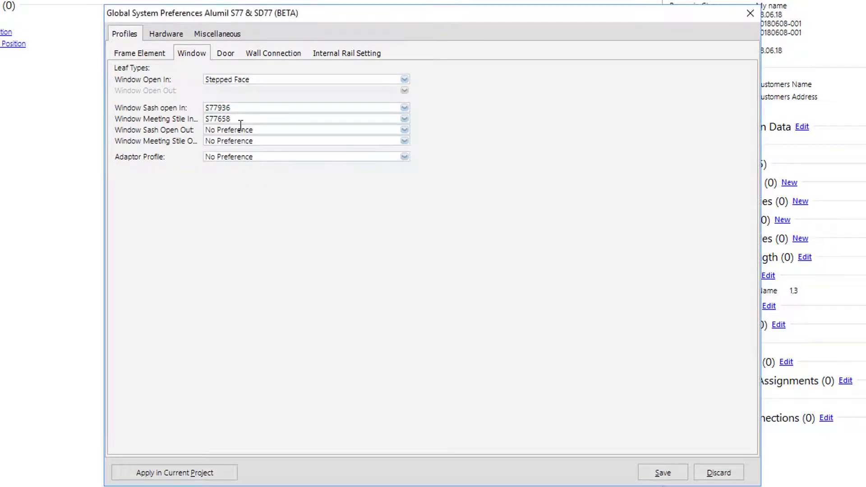
click(235, 130)
click(247, 200)
click(234, 142)
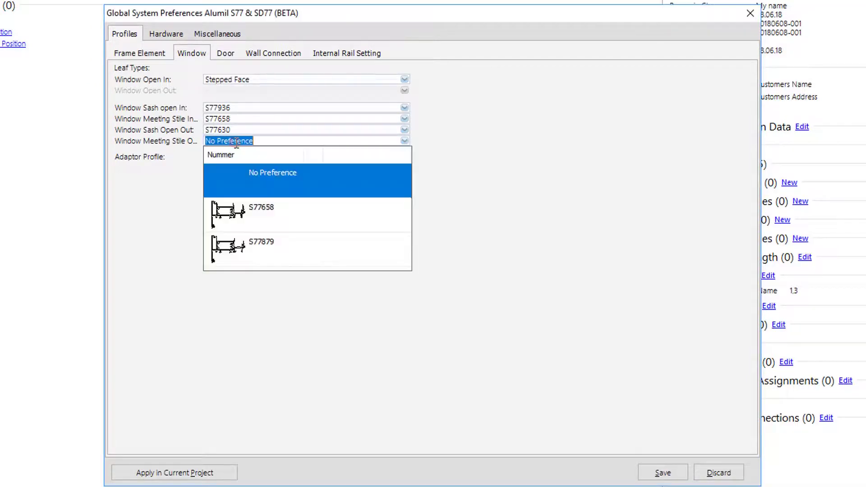
click(247, 251)
click(258, 215)
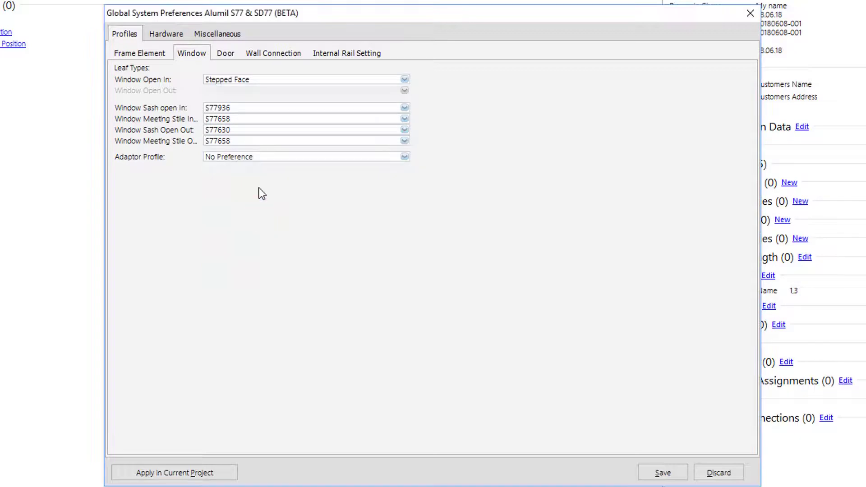
click(235, 156)
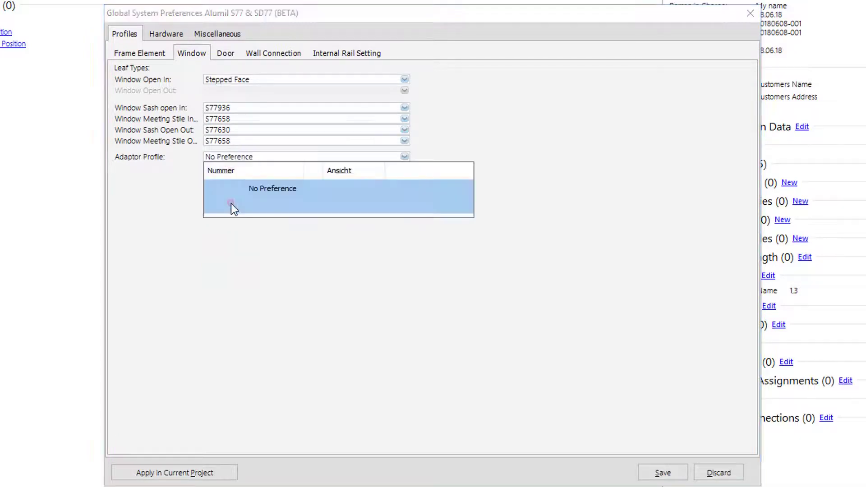
Leave the adaptor at No Preference; set inward door leaf S77582 with rebate adaptor S77982
click(231, 204)
click(226, 53)
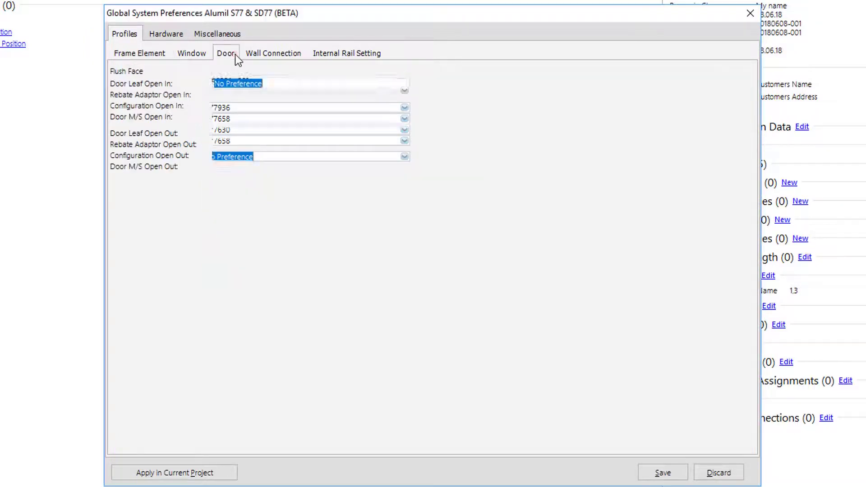
click(238, 84)
scroll(275, 197, down, 1)
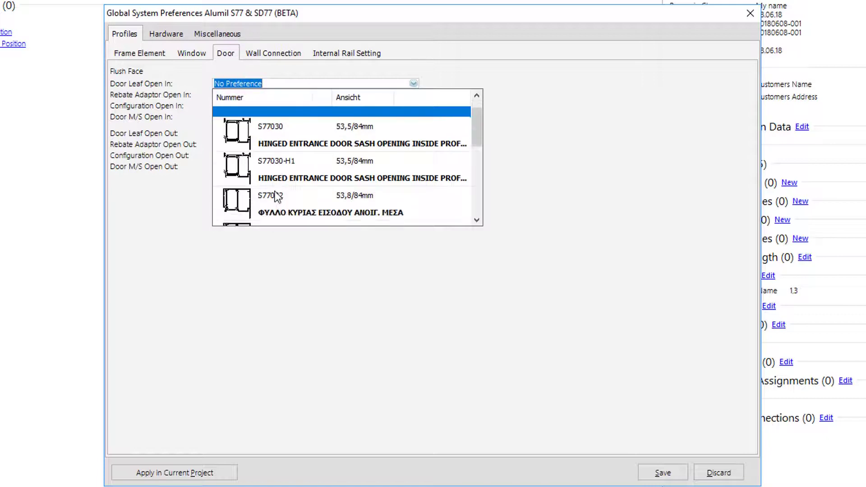
scroll(293, 202, down, 3)
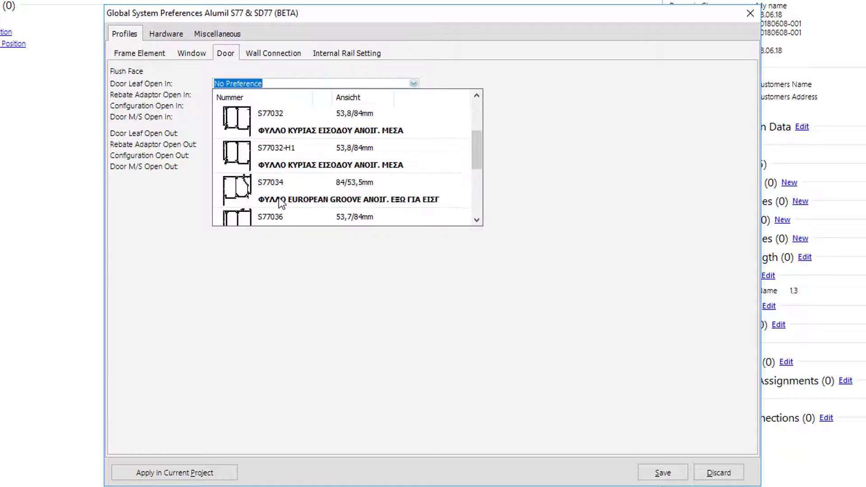
scroll(271, 194, down, 2)
click(277, 184)
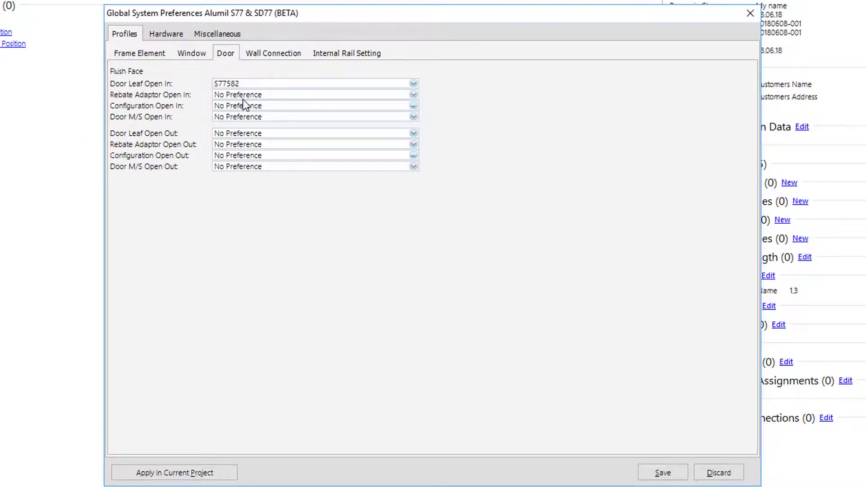
click(242, 97)
click(246, 167)
Give the inward door bottom configuration S77774 - 1 and meeting stile S77656
click(259, 103)
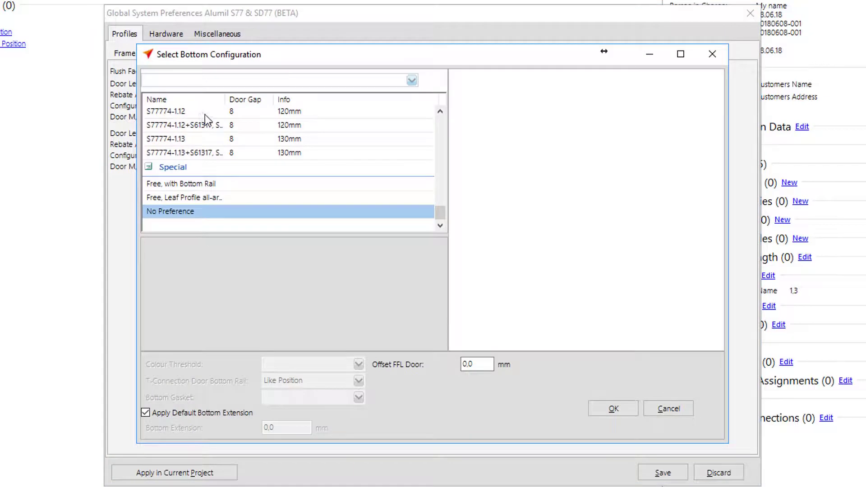
scroll(201, 135, up, 10)
scroll(197, 165, down, 2)
scroll(197, 167, down, 5)
click(181, 184)
click(291, 366)
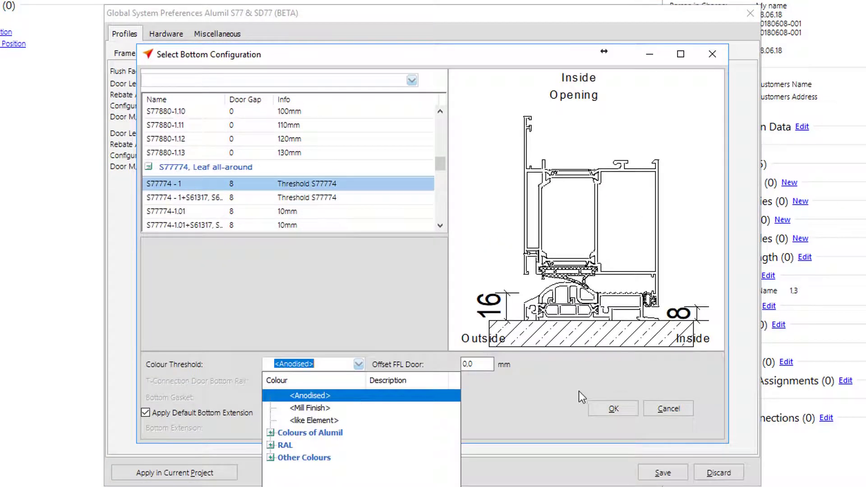
click(605, 411)
click(256, 116)
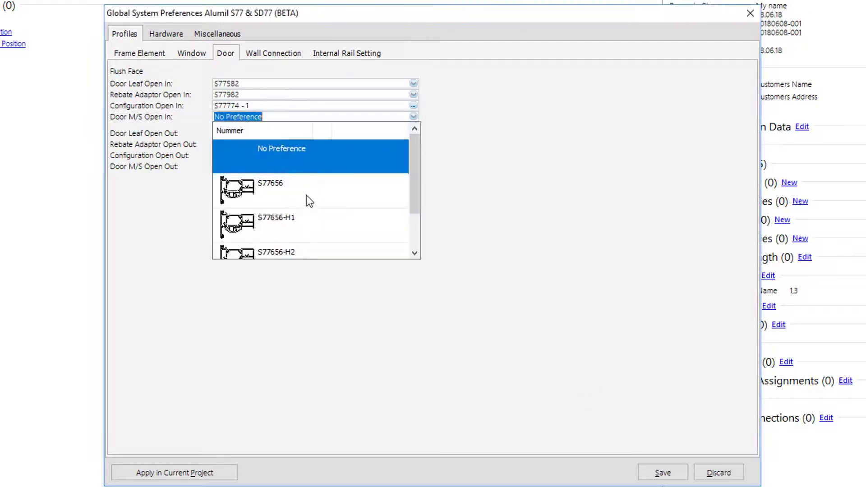
click(307, 196)
Set the outward door to leaf S77584, bottom S77774 - 1 and meeting stile S77656
click(252, 133)
scroll(307, 218, down, 5)
click(270, 260)
click(263, 143)
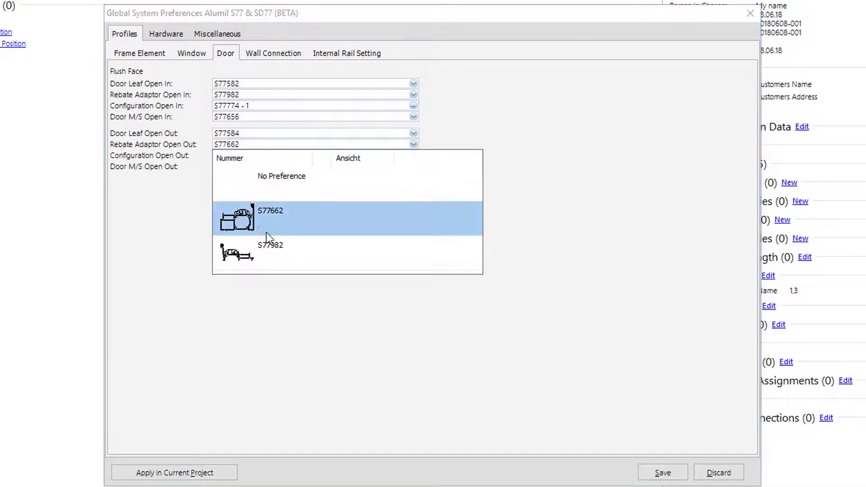
click(276, 181)
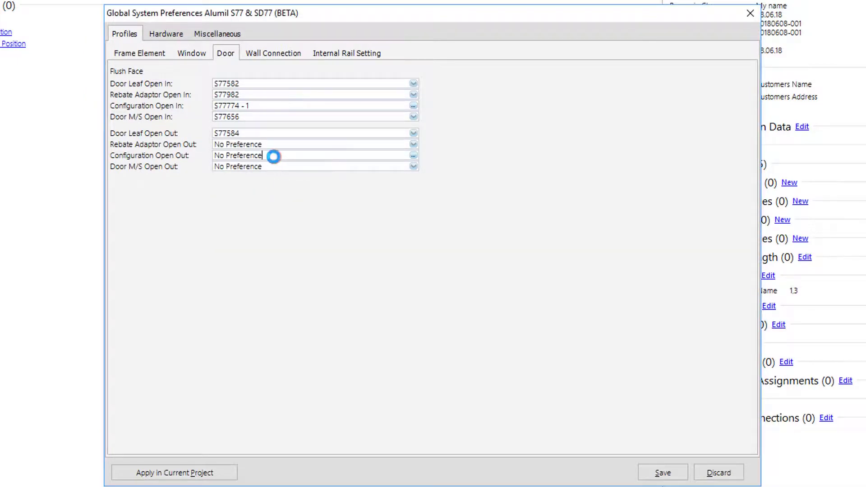
click(281, 157)
scroll(233, 172, up, 3)
click(178, 225)
click(613, 408)
click(247, 167)
click(288, 228)
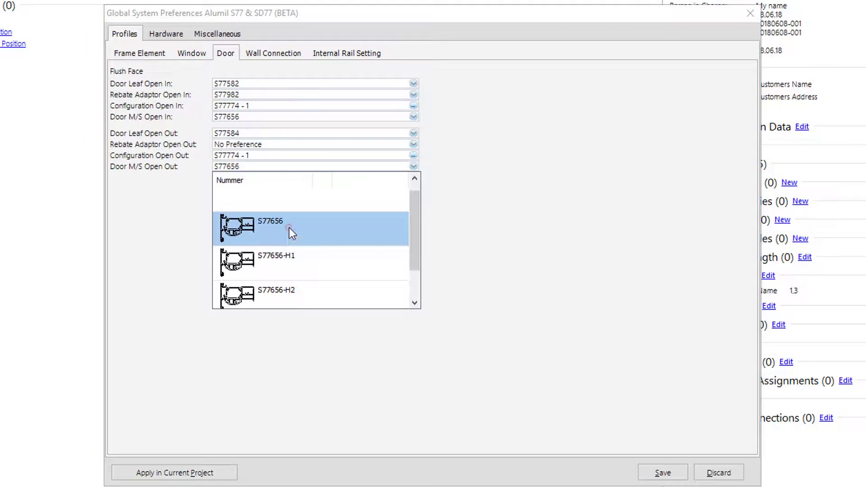
Use perimeter S06041-1 ARCHITRAVE with no outside connection, always requesting Bottom at windows
click(246, 53)
click(242, 76)
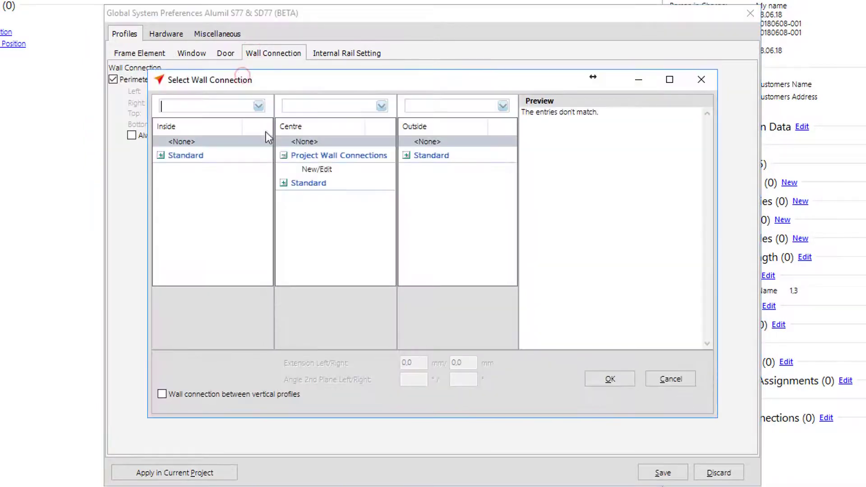
click(406, 155)
click(408, 158)
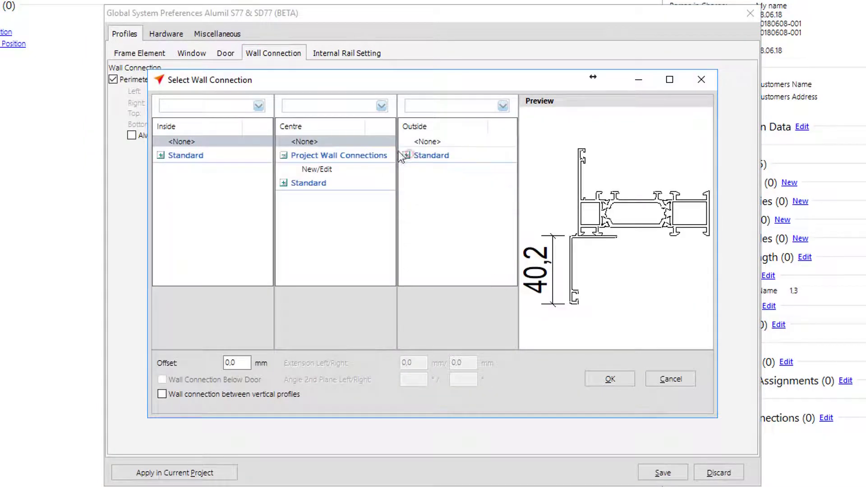
click(163, 154)
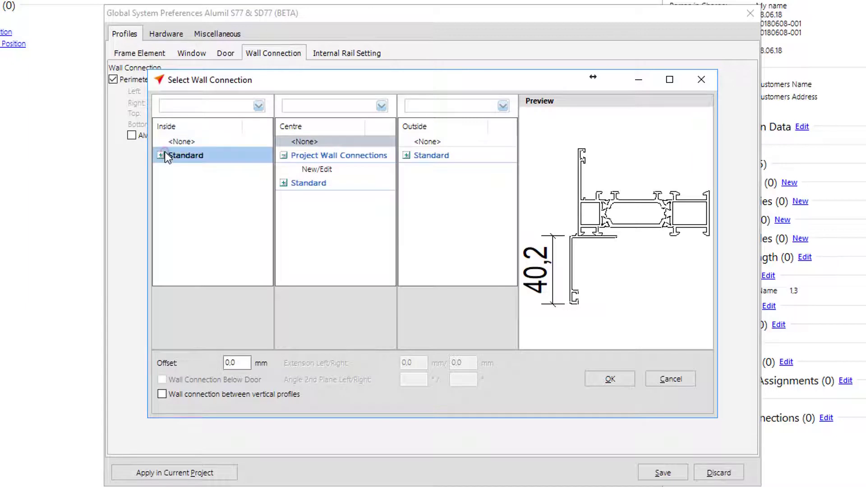
click(161, 156)
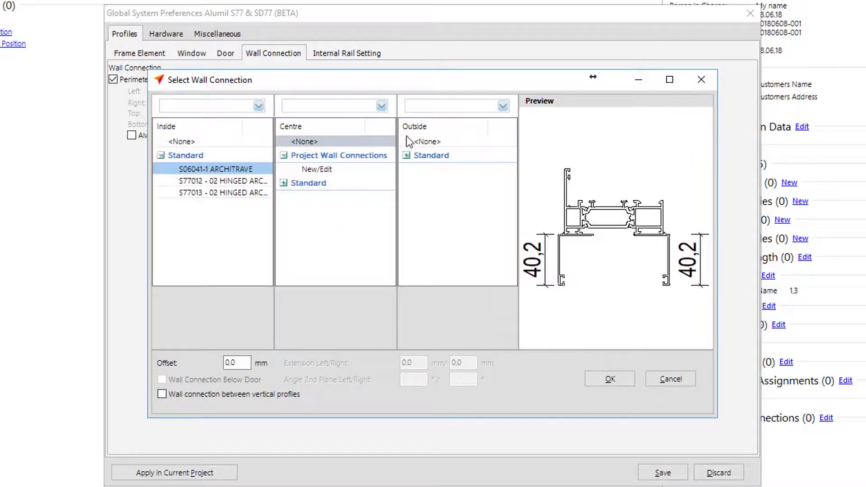
click(420, 141)
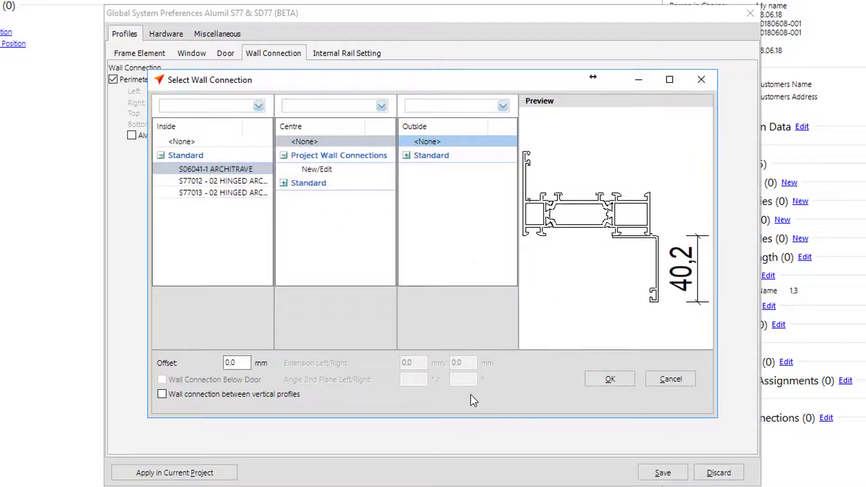
click(622, 387)
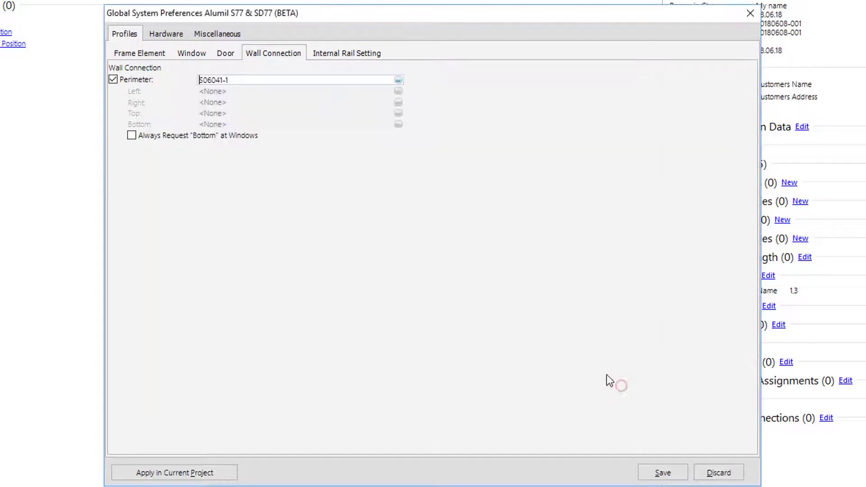
click(158, 137)
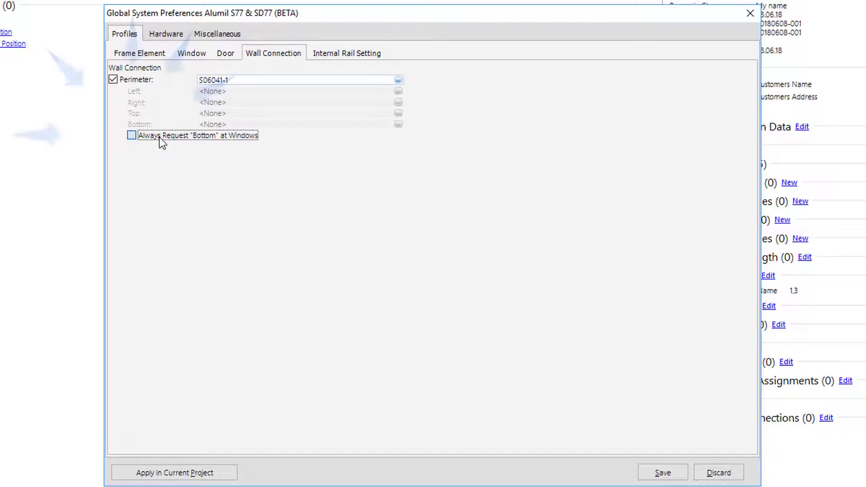
Give Turn-Tilt window hardware GU JET AK 8, an Alumil Secustic locking handle and 80kg hinges
click(348, 53)
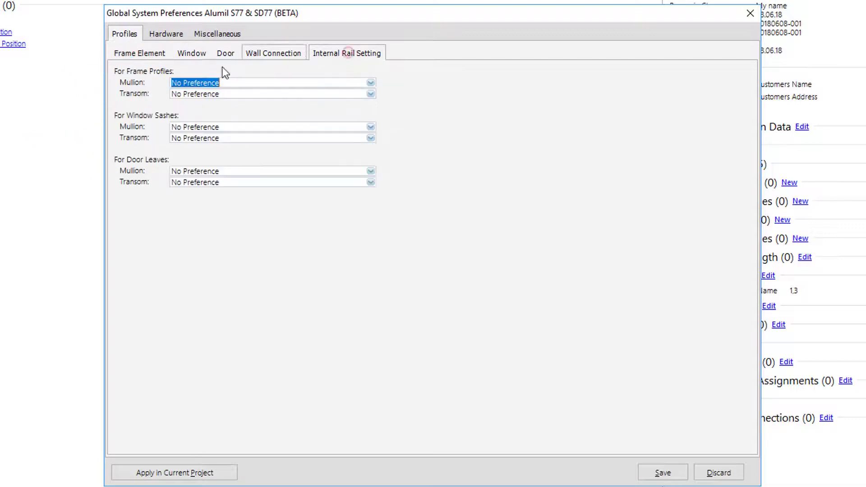
click(179, 34)
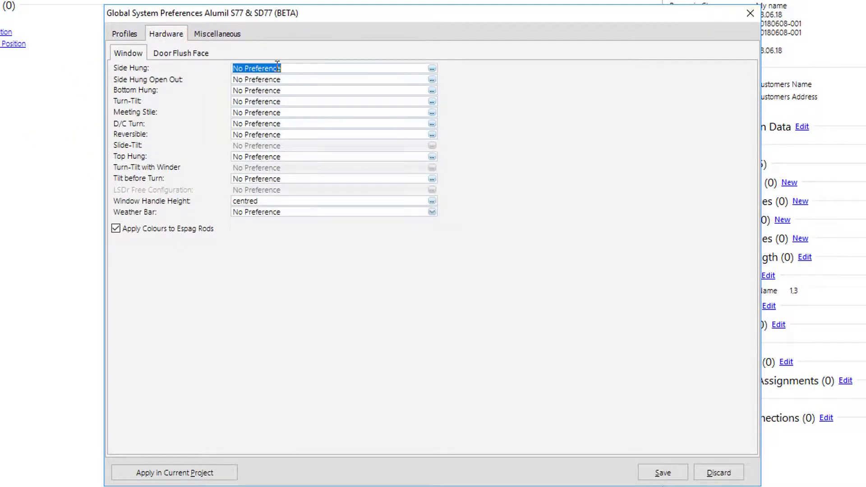
double_click(260, 102)
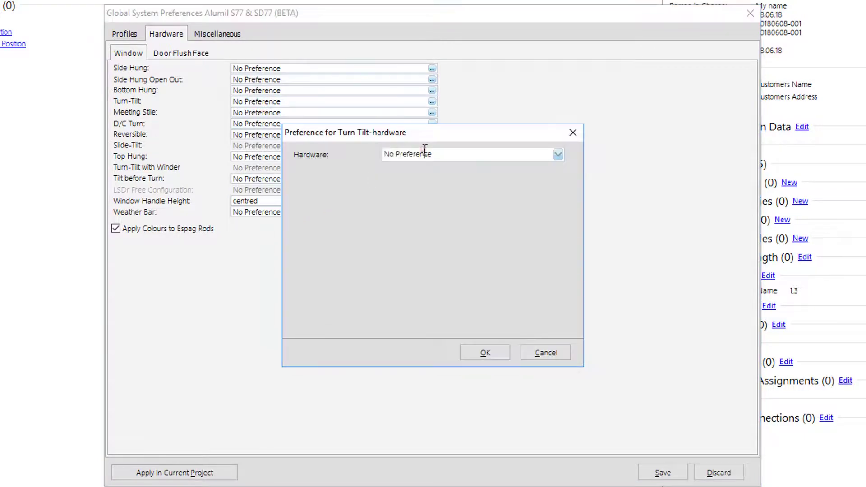
click(424, 154)
key(Down)
key(Down)
key(Down)
key(Down)
key(Down)
key(Down)
key(Down)
key(Down)
key(Down)
key(Down)
key(Down)
key(Down)
key(Down)
key(Down)
key(Down)
key(Down)
key(Down)
key(Down)
key(Down)
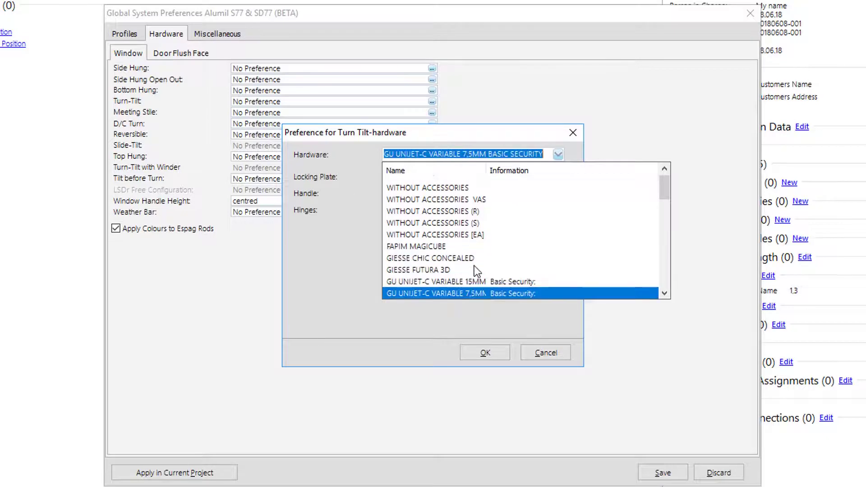
key(Down)
key(Down)
key(Down)
key(Down)
key(Down)
key(Down)
key(Down)
click(452, 284)
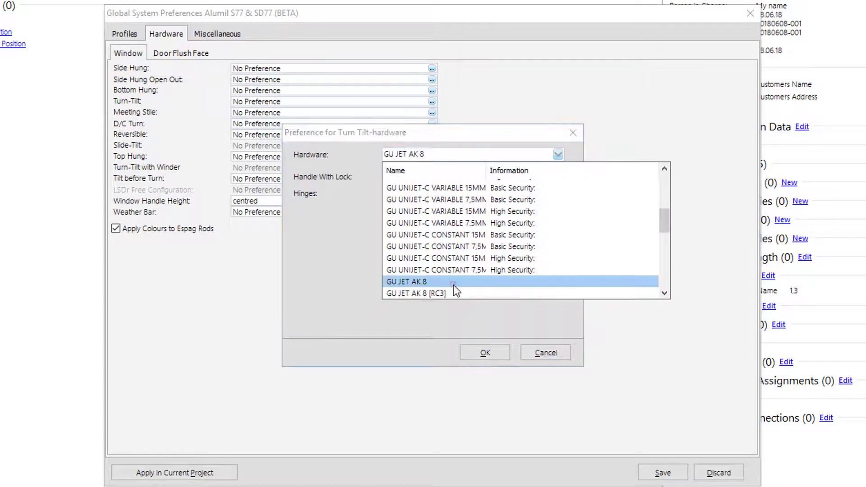
click(411, 176)
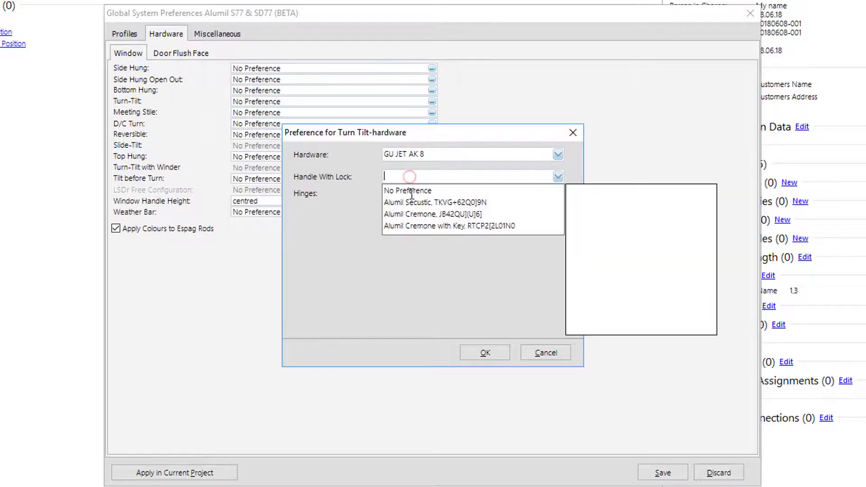
click(463, 204)
click(441, 194)
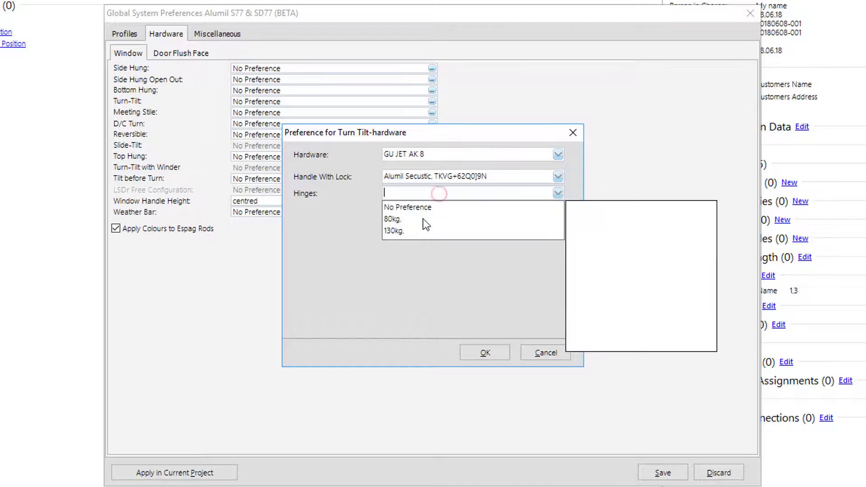
click(402, 221)
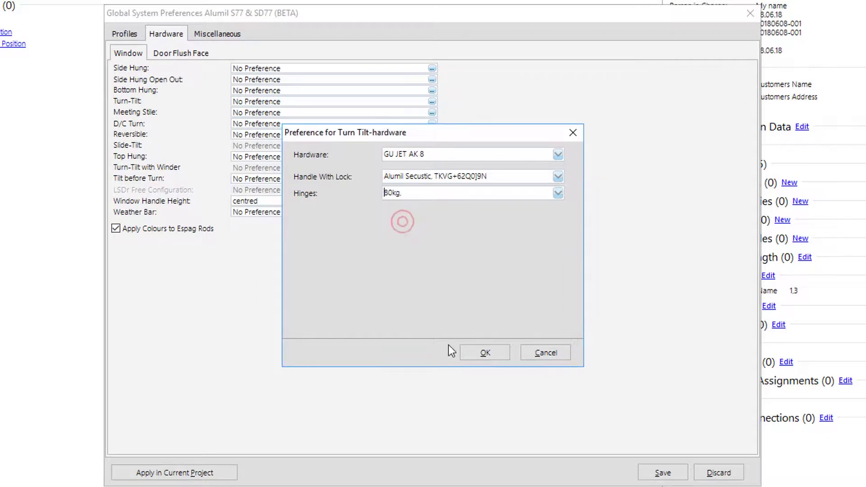
click(485, 353)
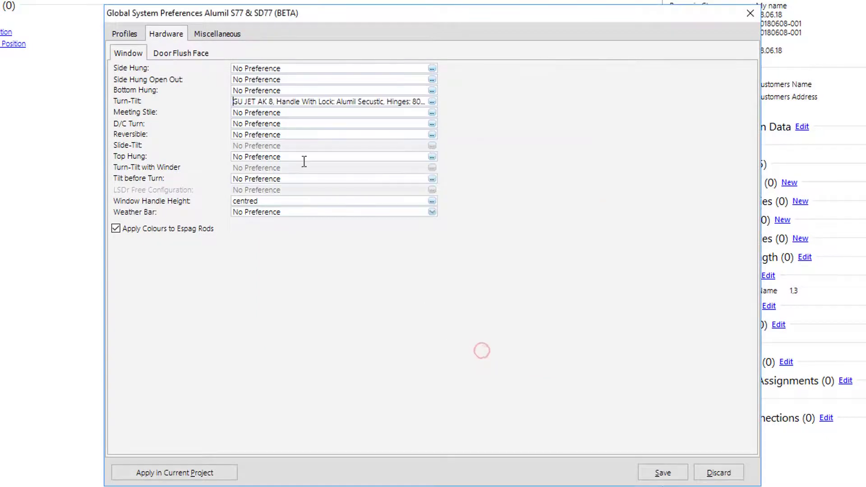
Configure Meeting Stile: GU JET AK 8, Alumil Secustic handle, Type 3 ZH shoot bolt, 80kg, concealed middle hinges
click(320, 112)
click(431, 154)
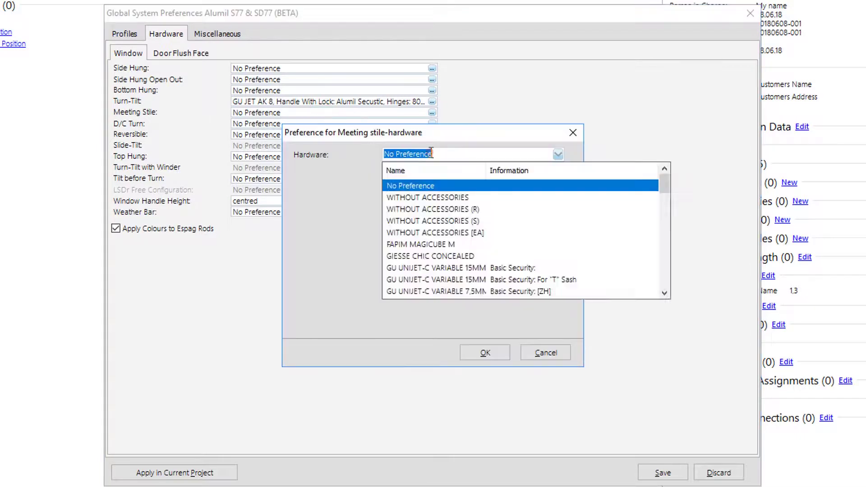
key(Down)
key(Down)
key(Down)
key(Down)
key(Down)
key(Down)
key(Down)
key(Down)
key(Down)
key(Down)
key(Down)
key(Down)
key(Down)
key(Down)
key(Down)
key(Down)
key(Down)
key(Down)
key(Down)
key(Down)
key(Down)
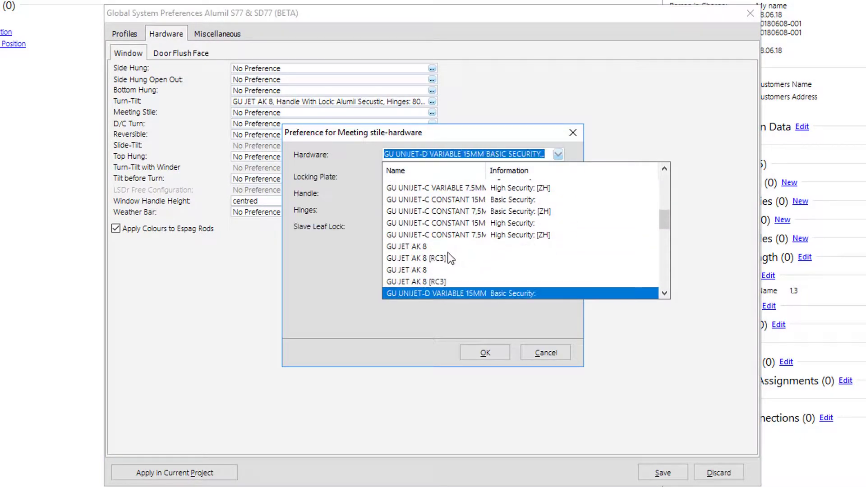
click(453, 246)
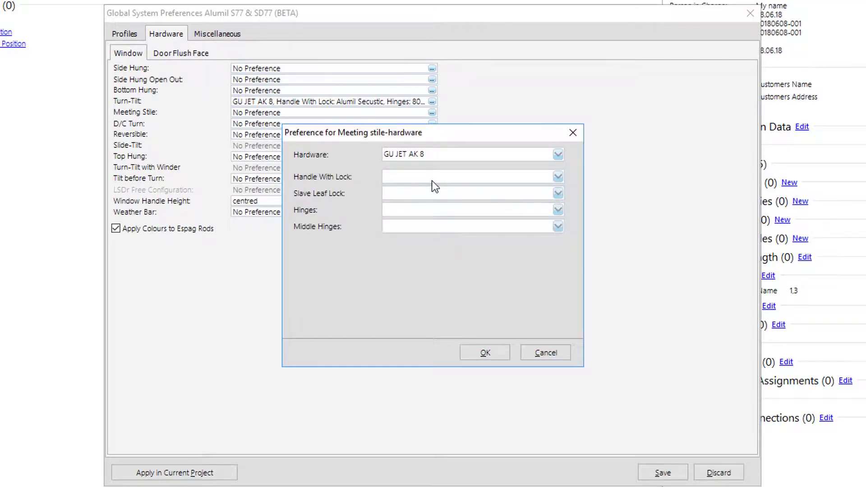
click(432, 177)
click(427, 204)
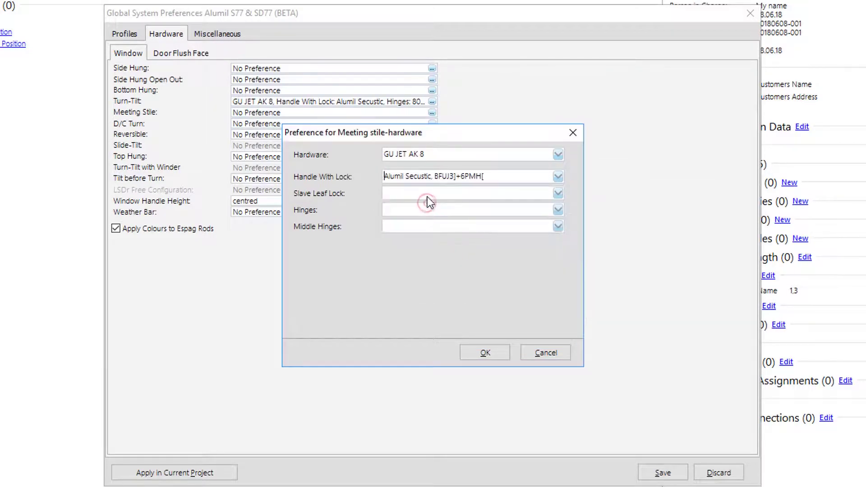
click(429, 194)
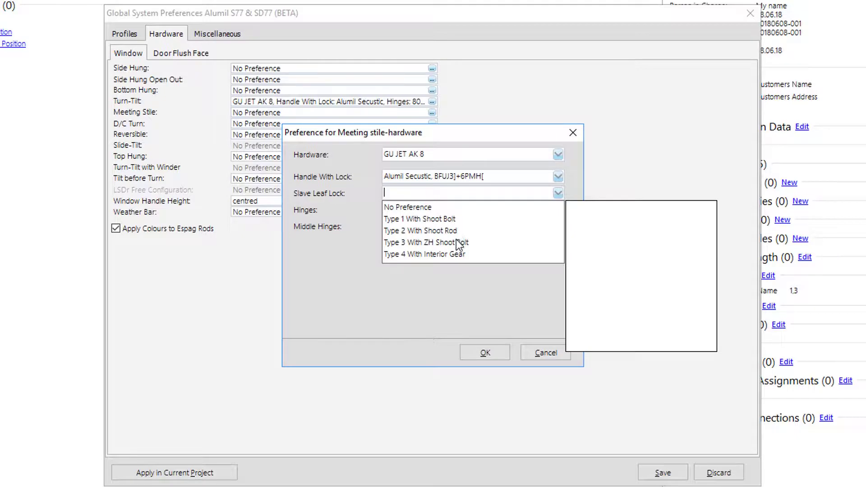
click(456, 243)
click(453, 209)
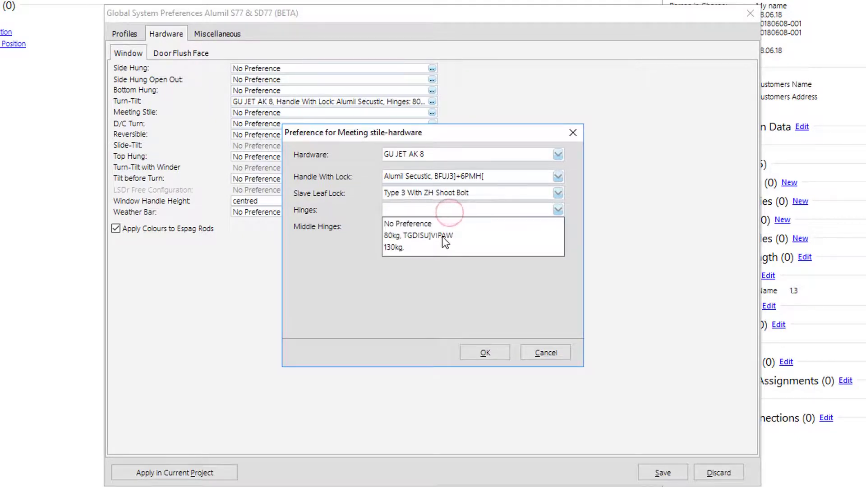
click(442, 235)
click(441, 227)
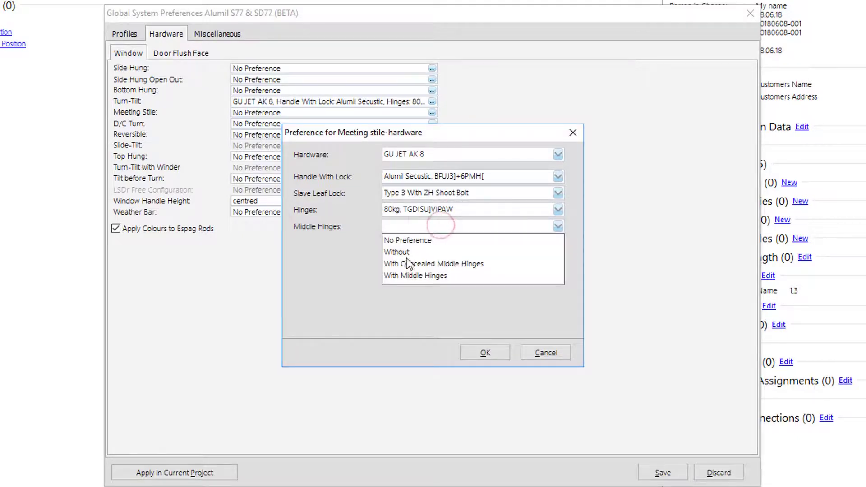
click(427, 261)
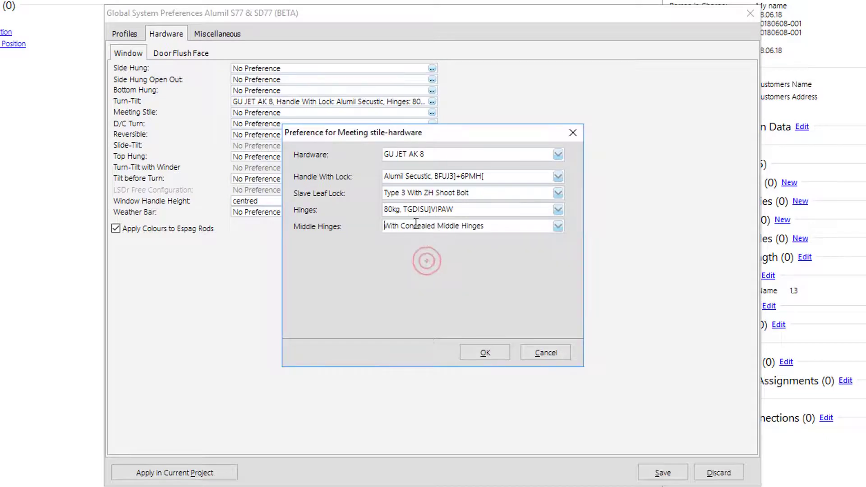
click(484, 354)
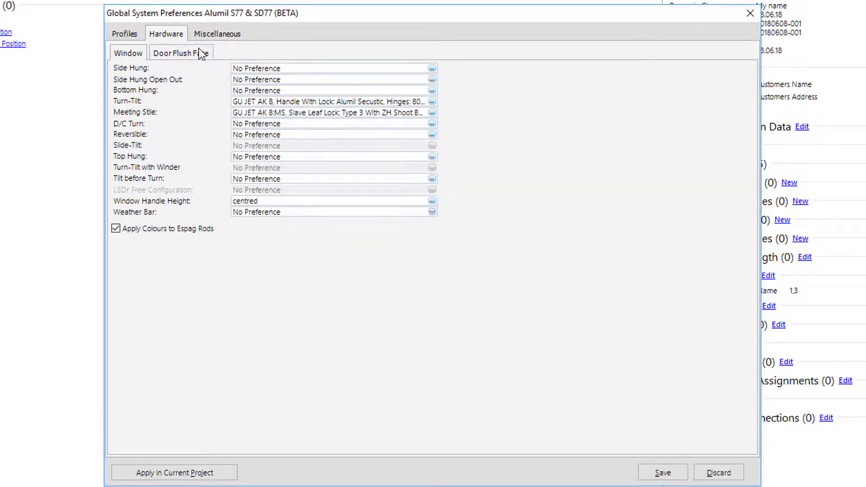
On the Miscellaneous tab, seal the perimeter without door and empty areas and use a Metre + Vulcanised Corners centre gasket
click(208, 36)
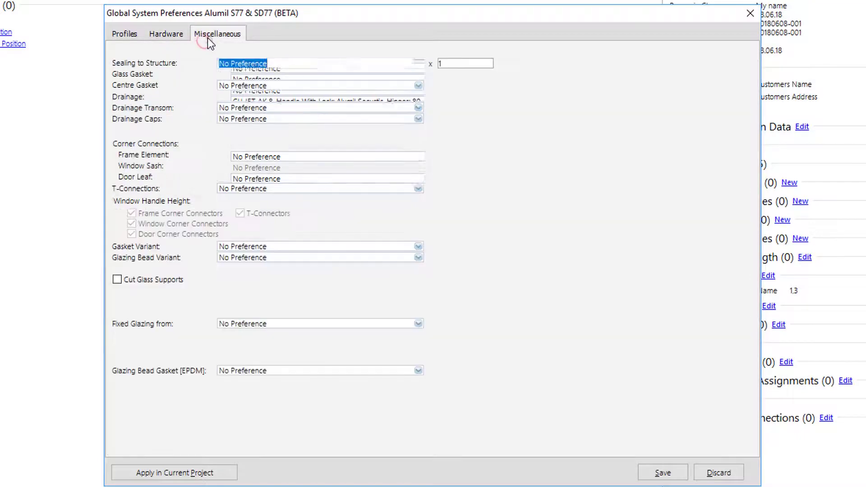
click(254, 62)
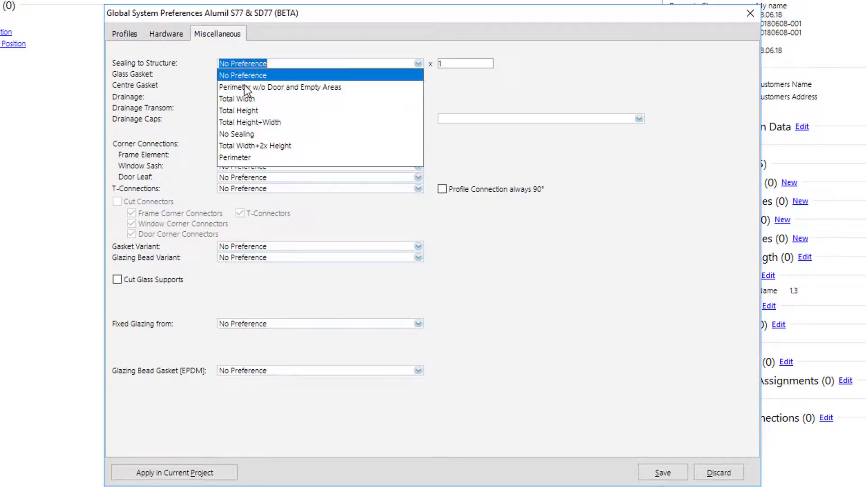
click(247, 87)
click(244, 86)
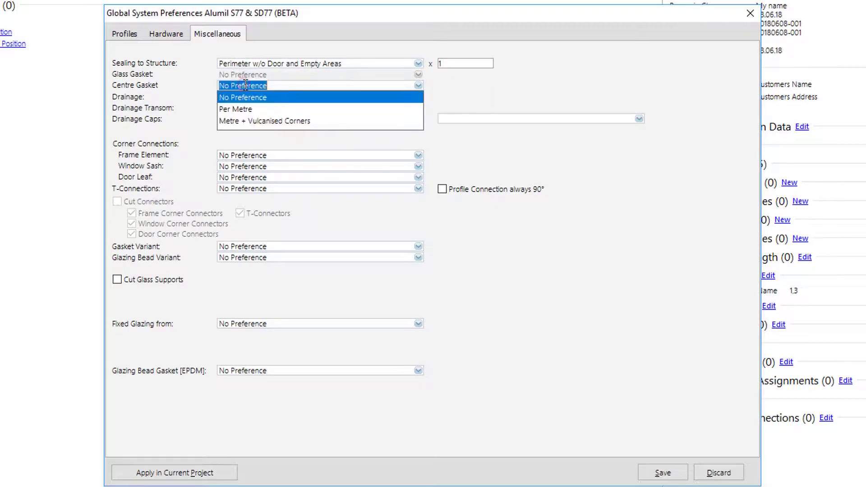
click(242, 120)
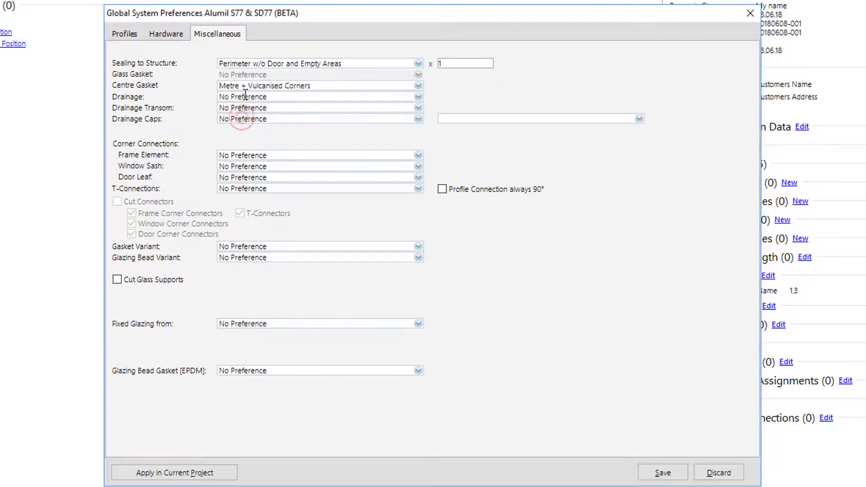
Make drainage and transom drainage Visible, with round BLACK water evacuation caps
click(244, 96)
click(235, 126)
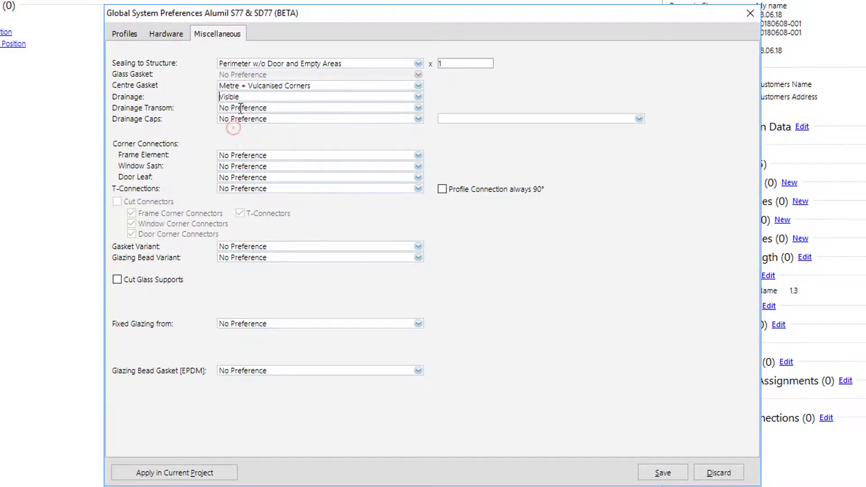
click(241, 108)
click(233, 142)
click(242, 119)
click(234, 150)
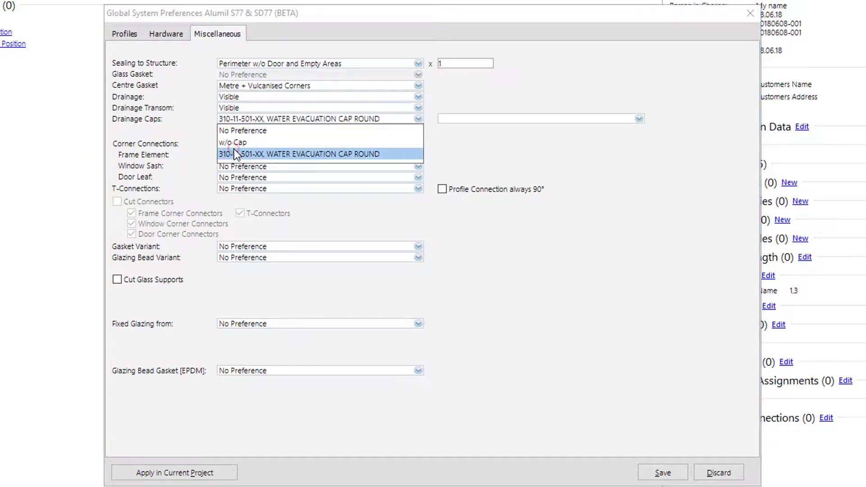
click(495, 121)
click(481, 162)
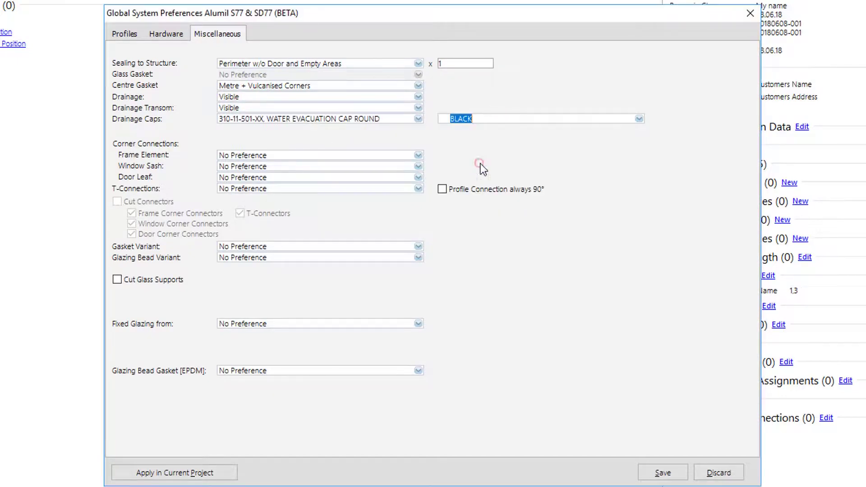
Set frame, sash and door leaf corners to Cast Screw Corner and T-connections to Cast Cleat
click(303, 156)
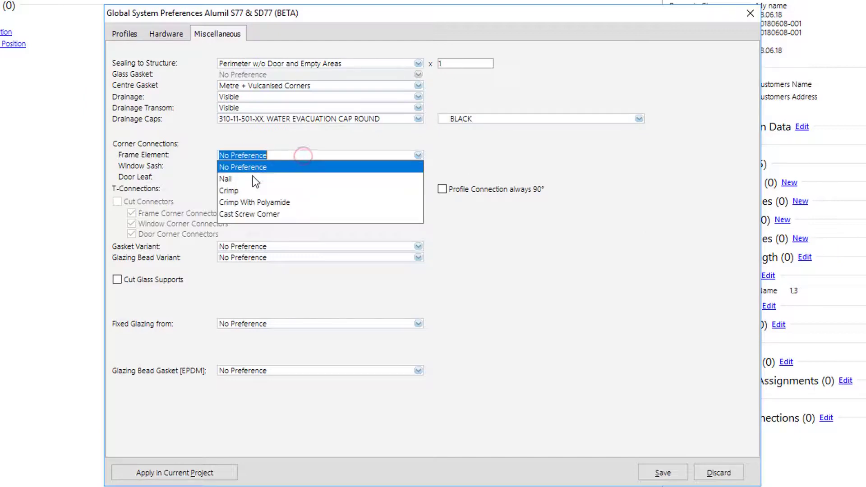
click(232, 190)
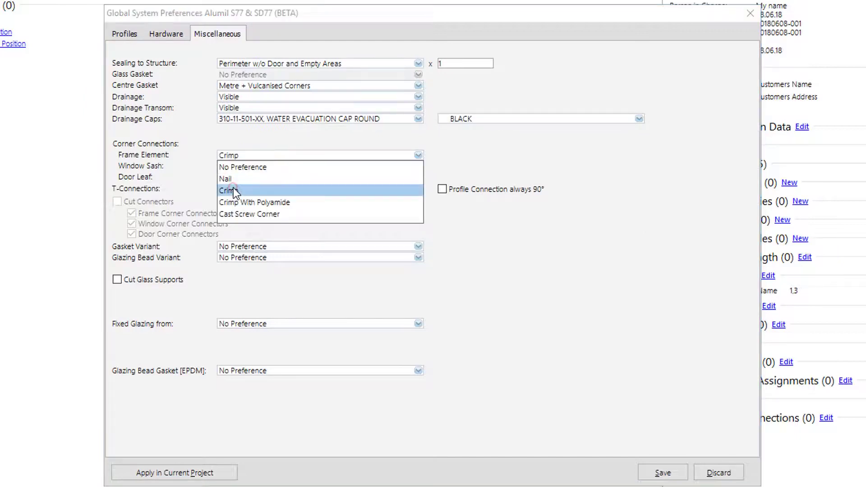
click(259, 158)
click(238, 211)
click(248, 168)
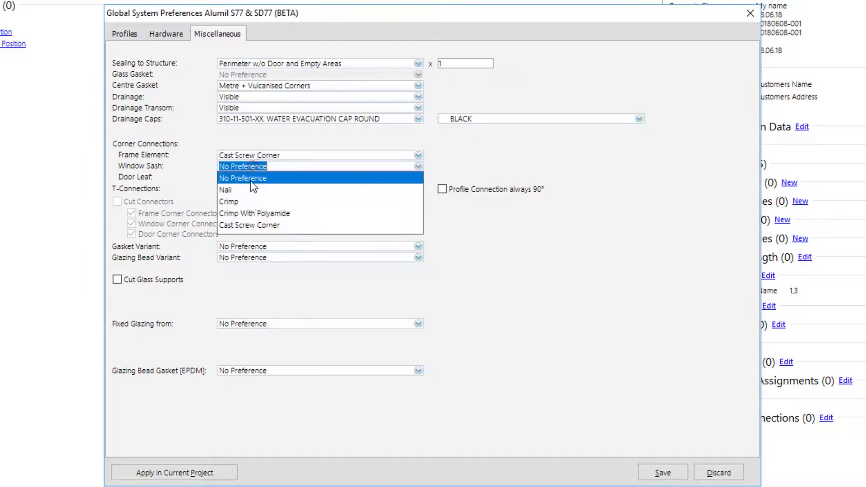
click(245, 223)
click(248, 178)
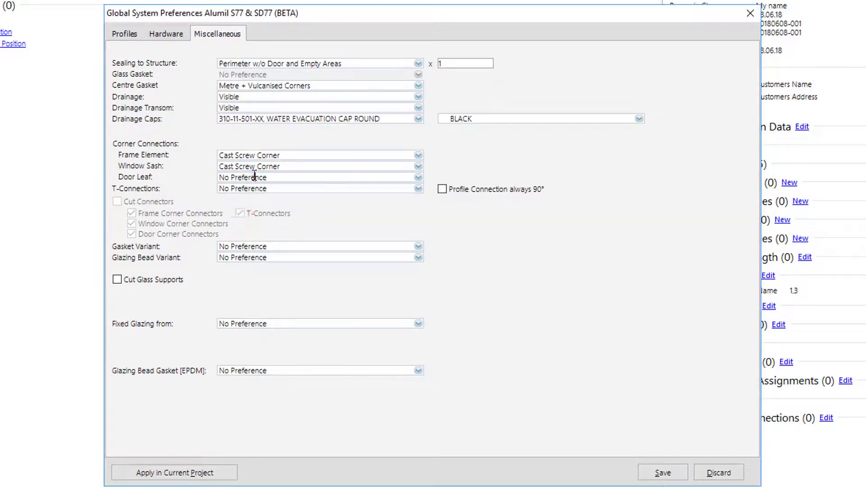
click(244, 235)
click(253, 186)
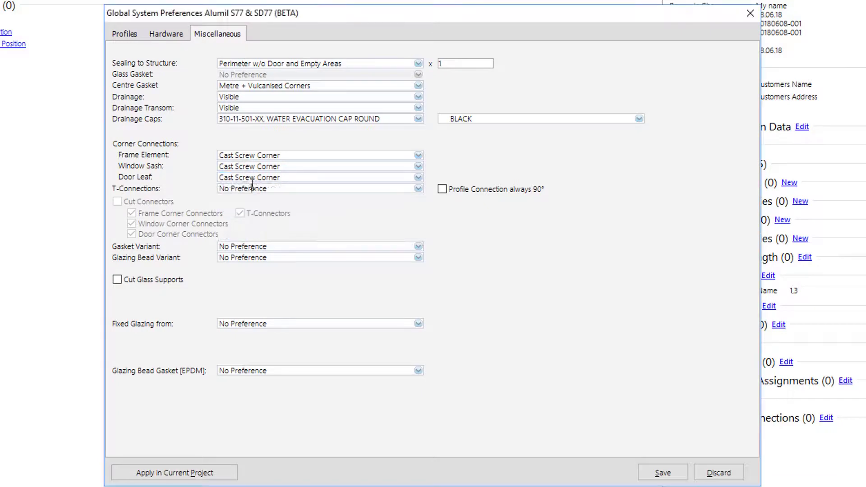
click(244, 221)
click(243, 244)
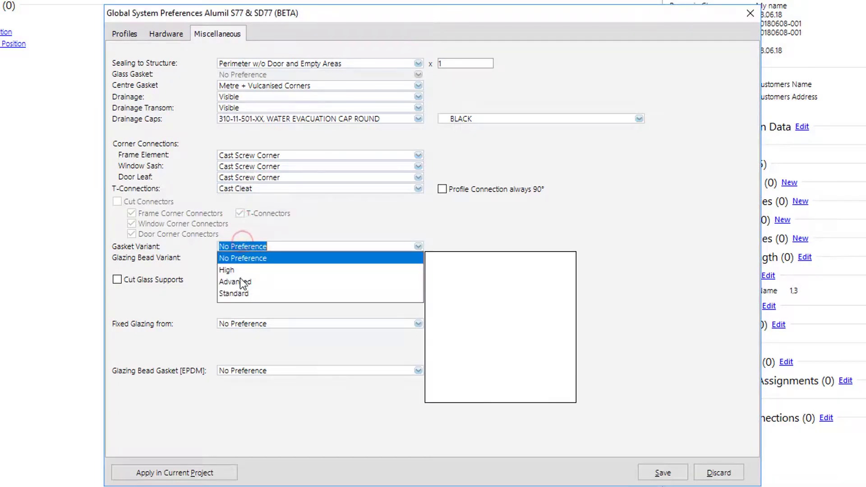
click(241, 269)
click(241, 258)
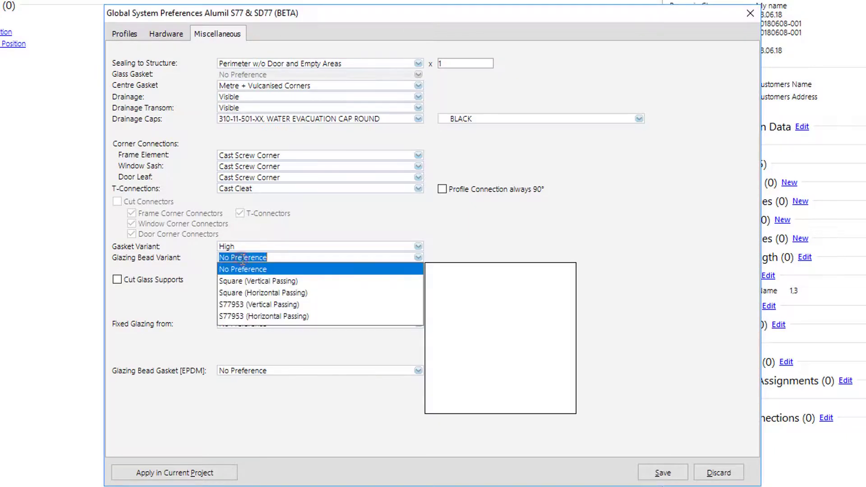
click(238, 281)
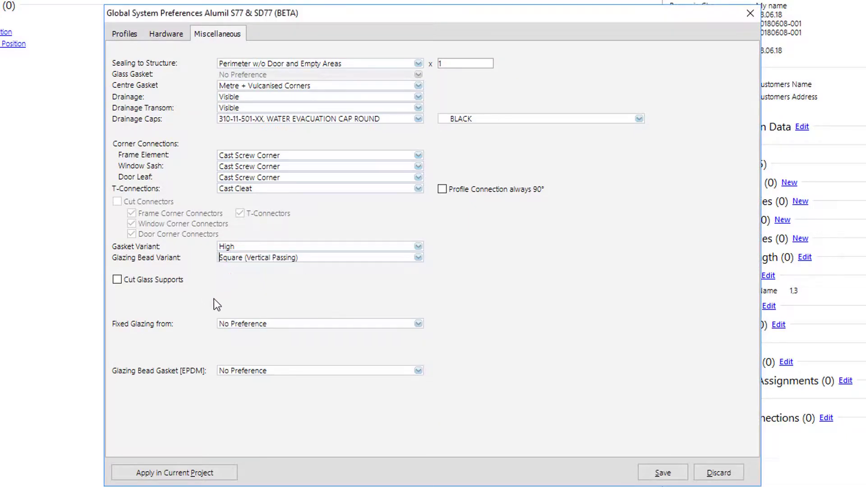
click(237, 325)
click(242, 334)
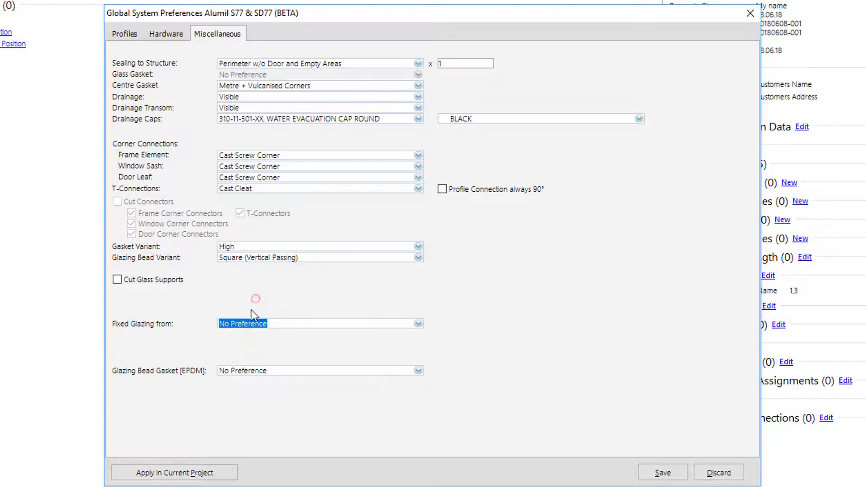
click(248, 371)
click(240, 394)
click(240, 405)
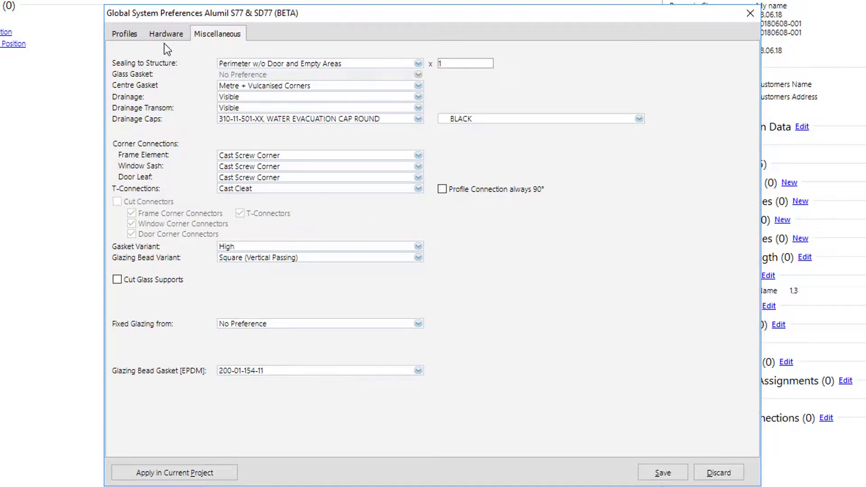
Apply the global S77 & SD77 preferences to the current project, confirm the overwrite, and close without saving
click(136, 36)
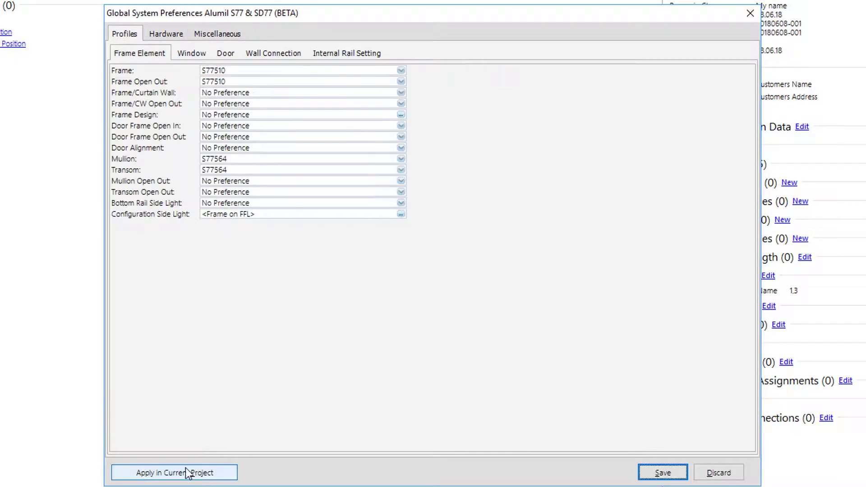
click(189, 472)
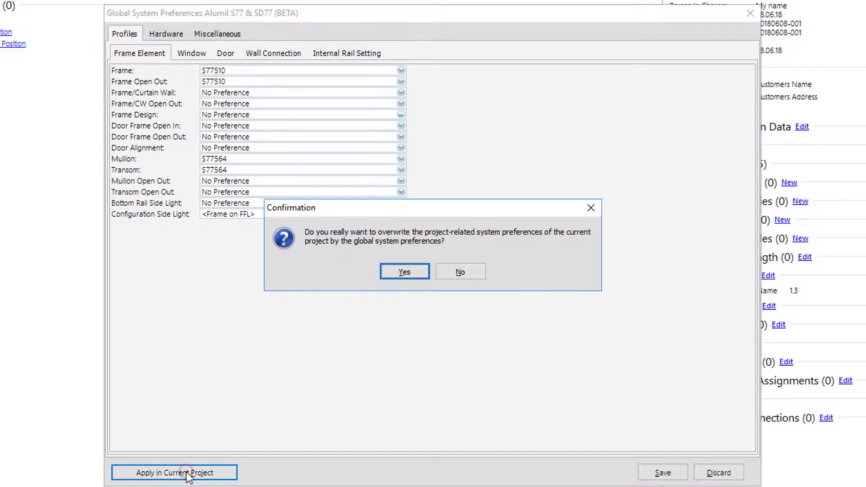
click(397, 271)
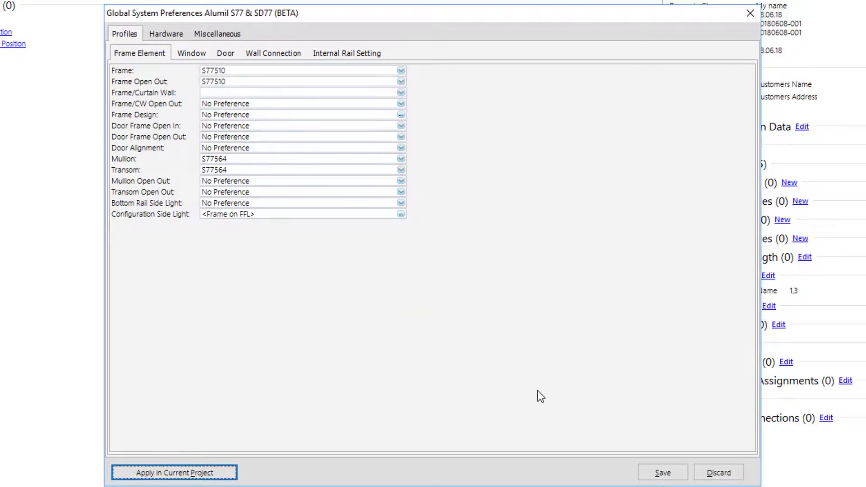
click(721, 474)
click(666, 411)
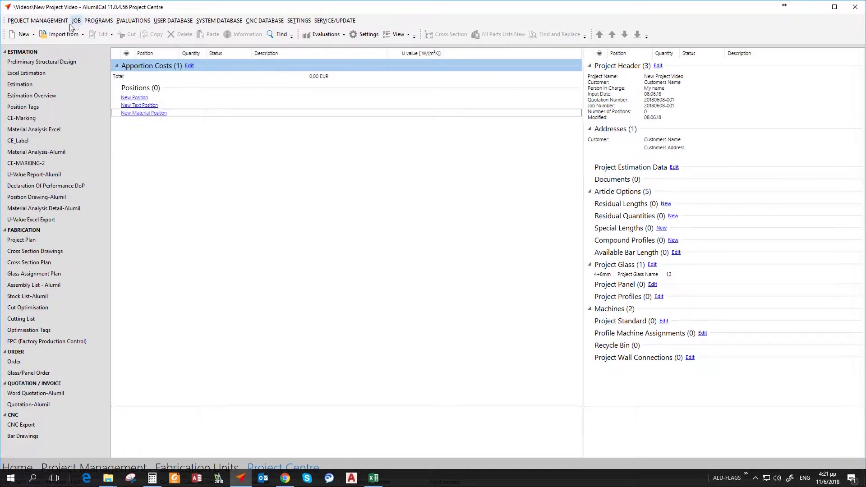
click(75, 21)
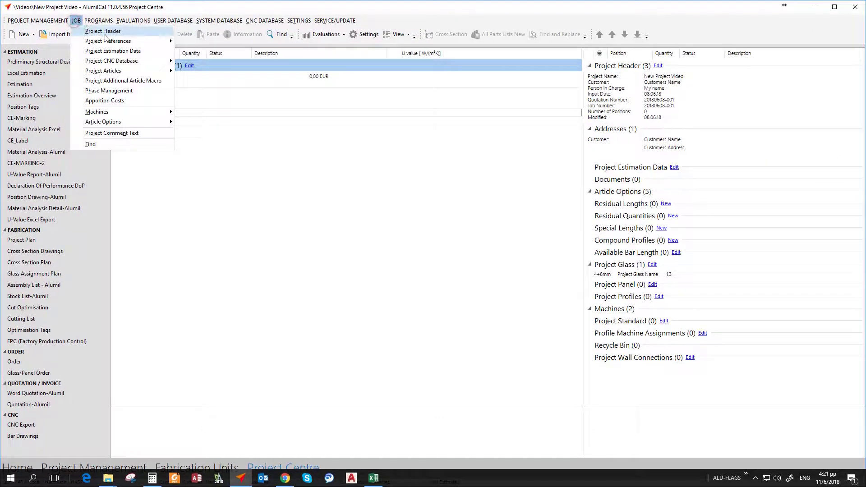
mouse_move(112, 41)
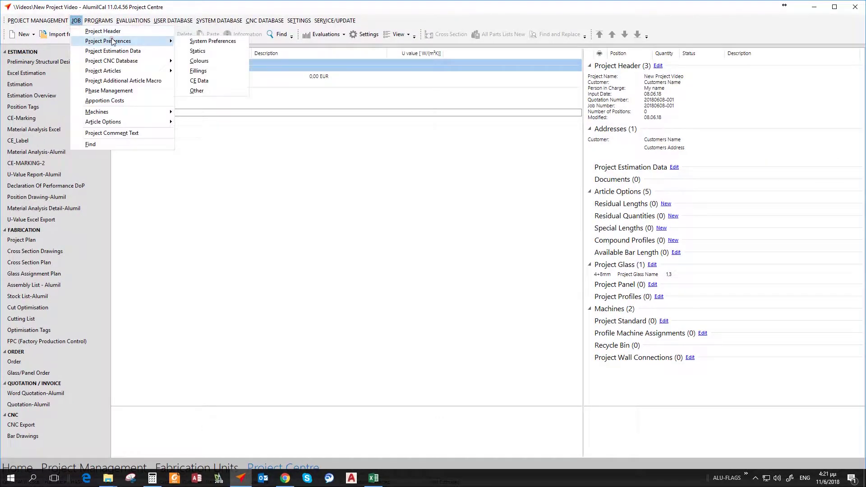
click(208, 41)
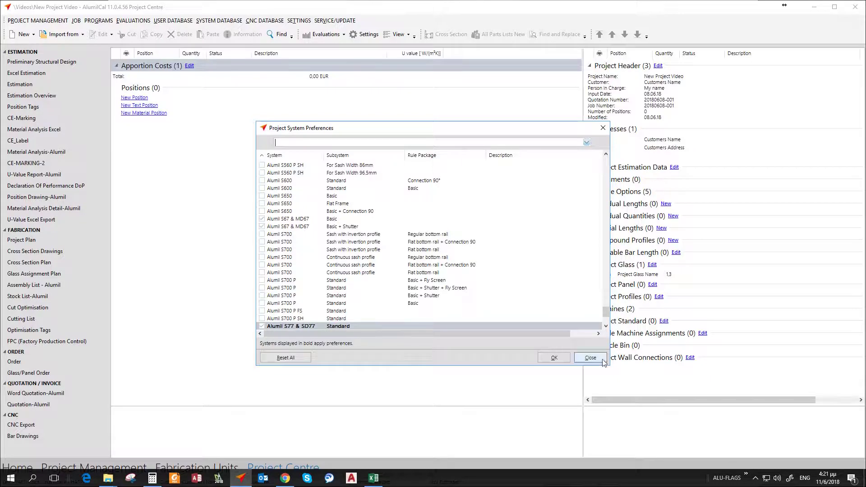
click(590, 357)
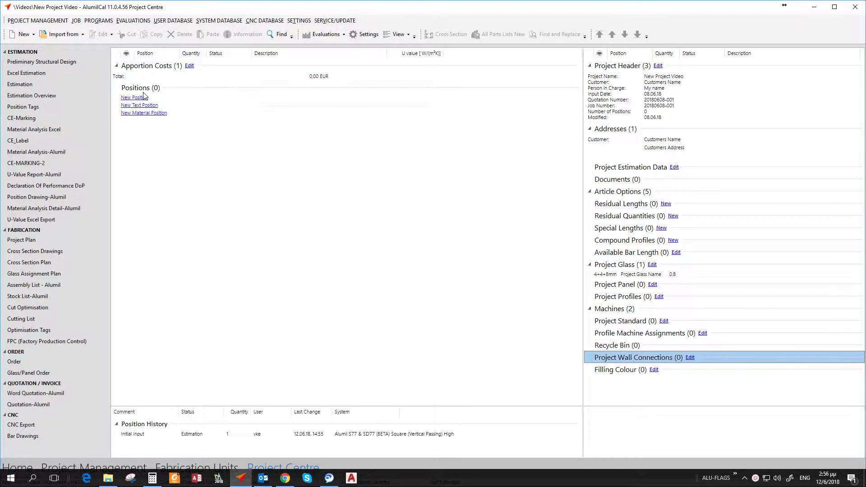
Create position 001 as a 2-by-1 field grid with 1000 + 1000 = 2000 mm widths
click(143, 97)
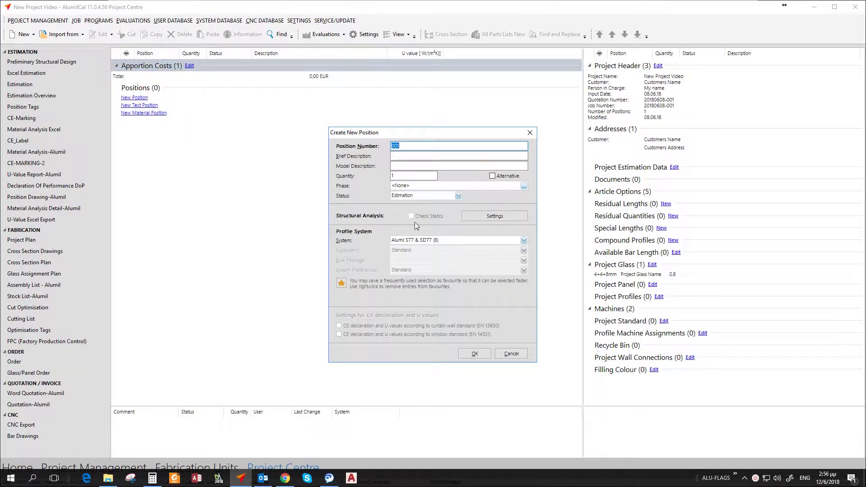
click(474, 354)
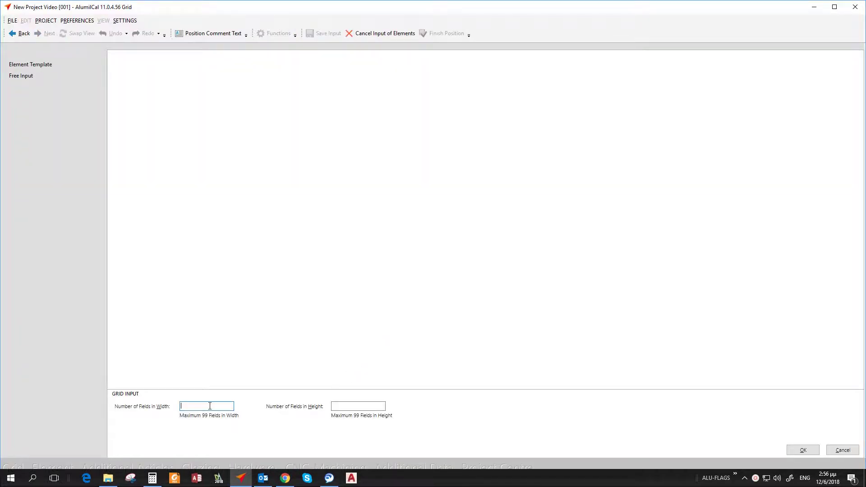
click(204, 406)
text(21)
click(339, 405)
text(1)
key(Return)
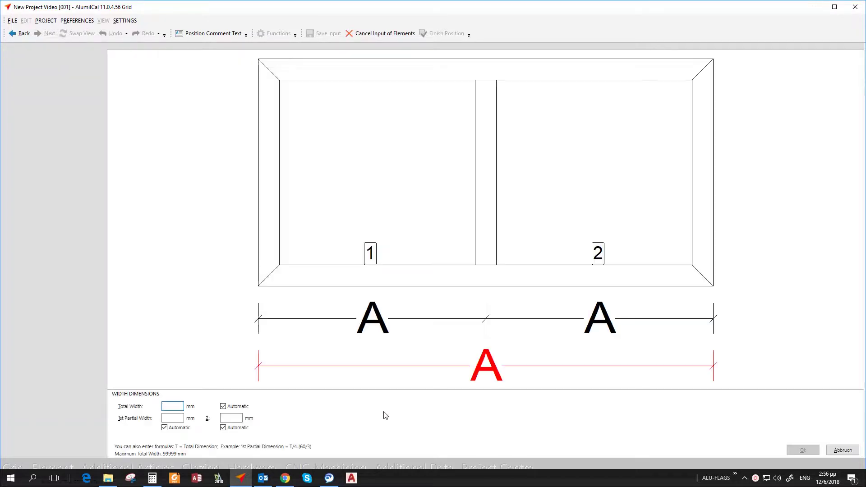
key(Return)
key(Return)
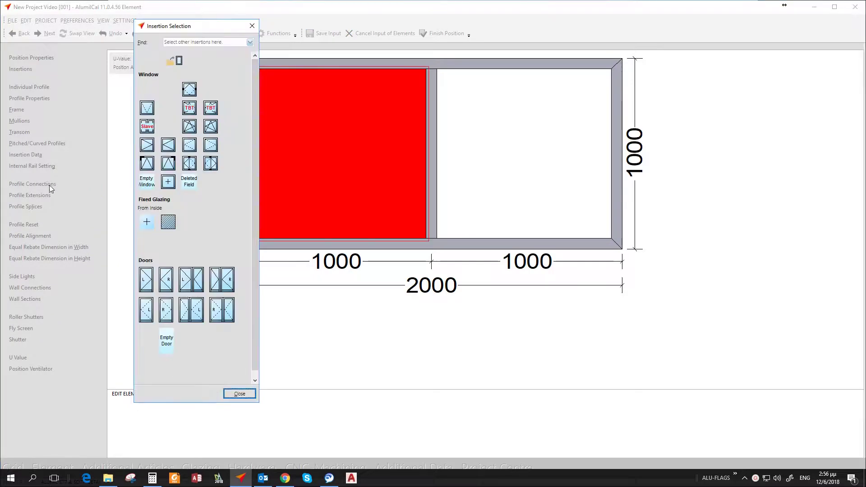
Put fixed glazing in the left field and a tilt-turn sash in the right, skipping the bottom wall connection
click(146, 222)
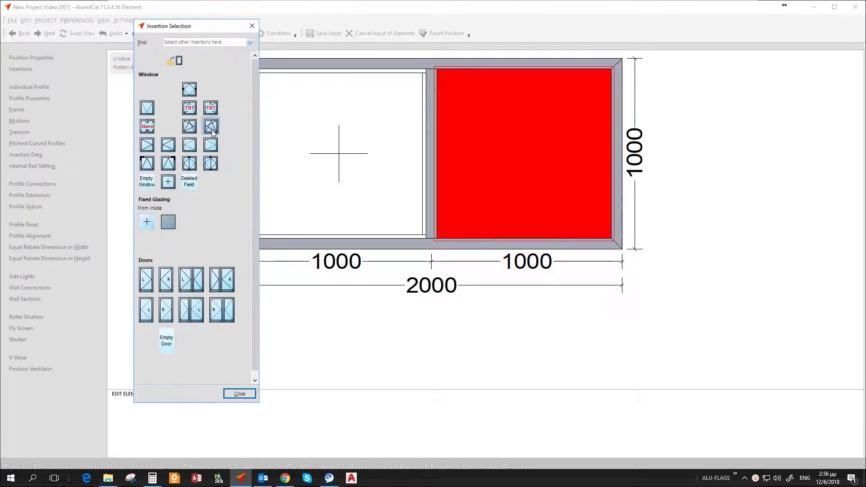
click(211, 128)
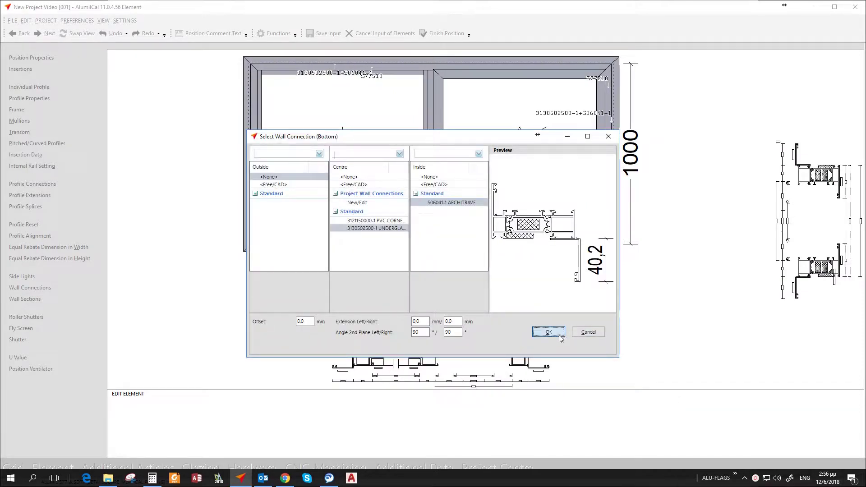
click(587, 334)
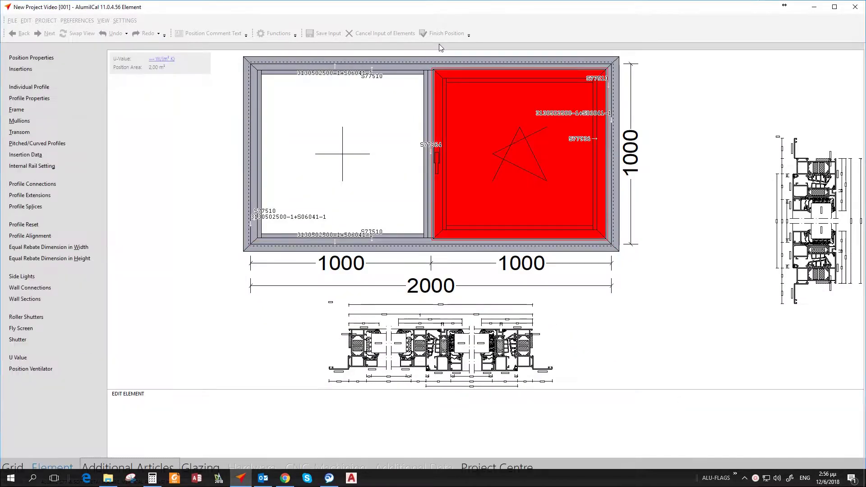
click(431, 28)
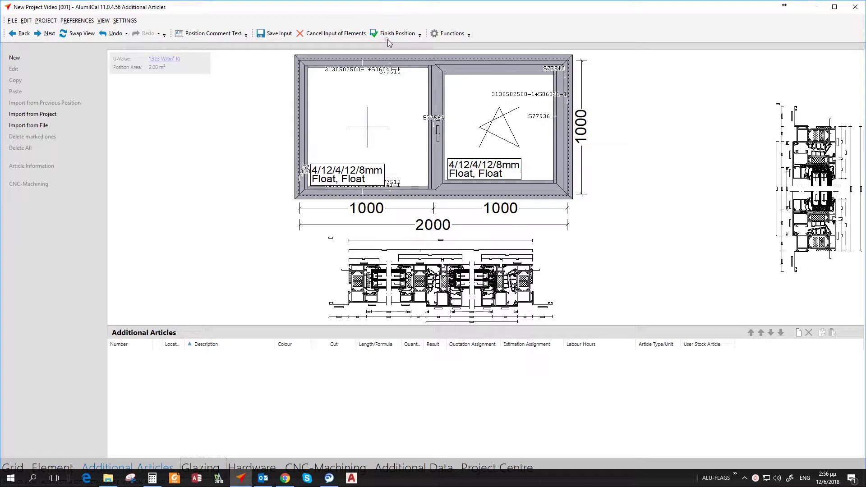
Finish position 001 to build the piece list for the 2000 × 1000 mm window
click(389, 35)
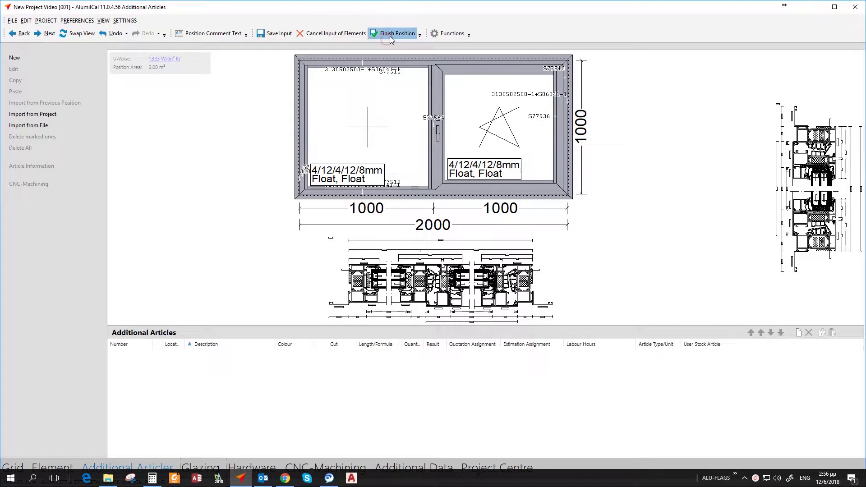